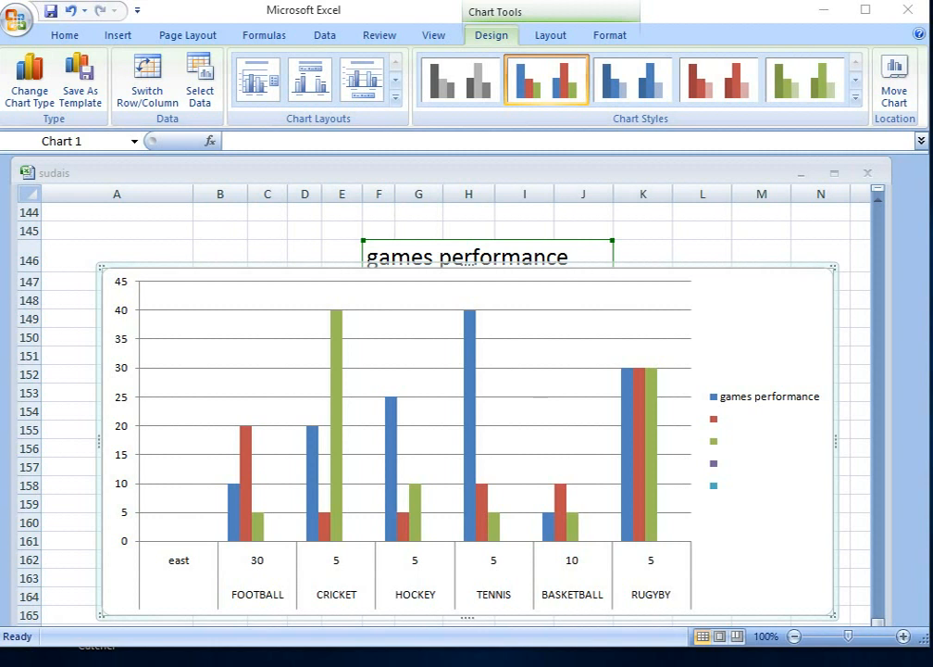
Step: Minimize the open Excel windows to the desktop and launch Microsoft Office Excel 2007 with a blank workbook
left_click(824, 13)
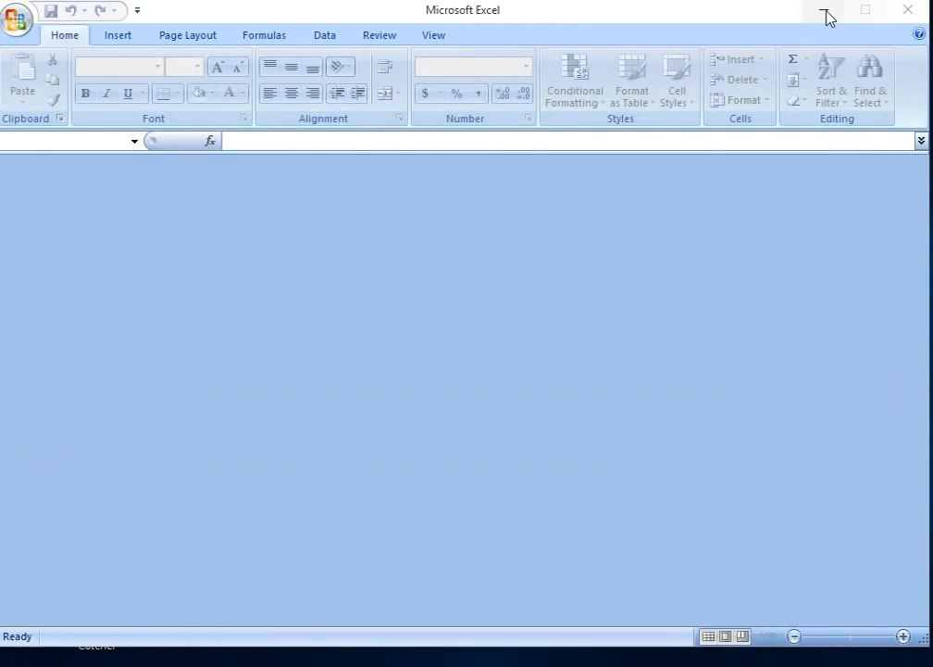
left_click(825, 14)
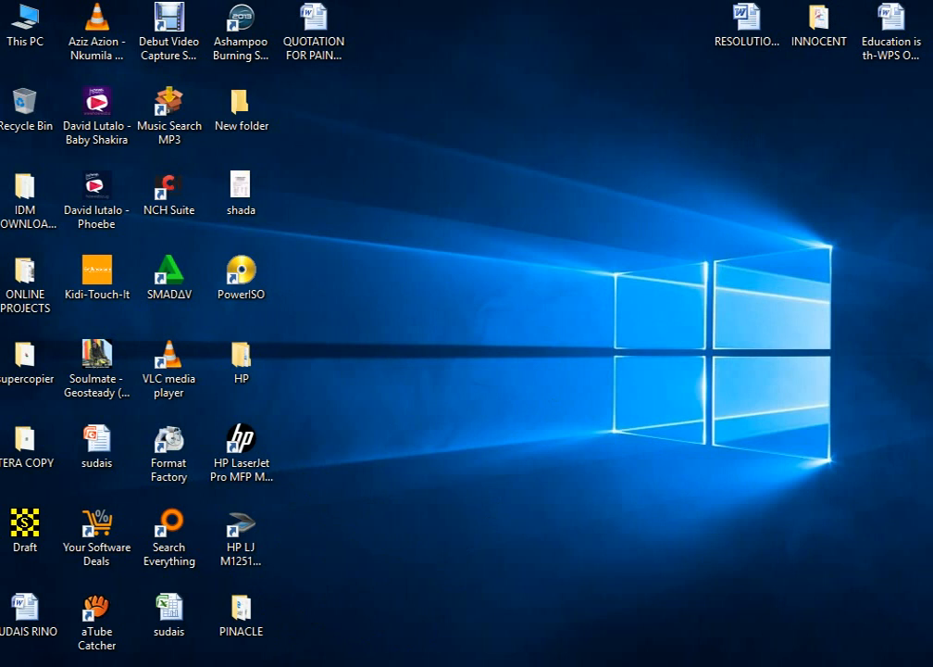
key("super")
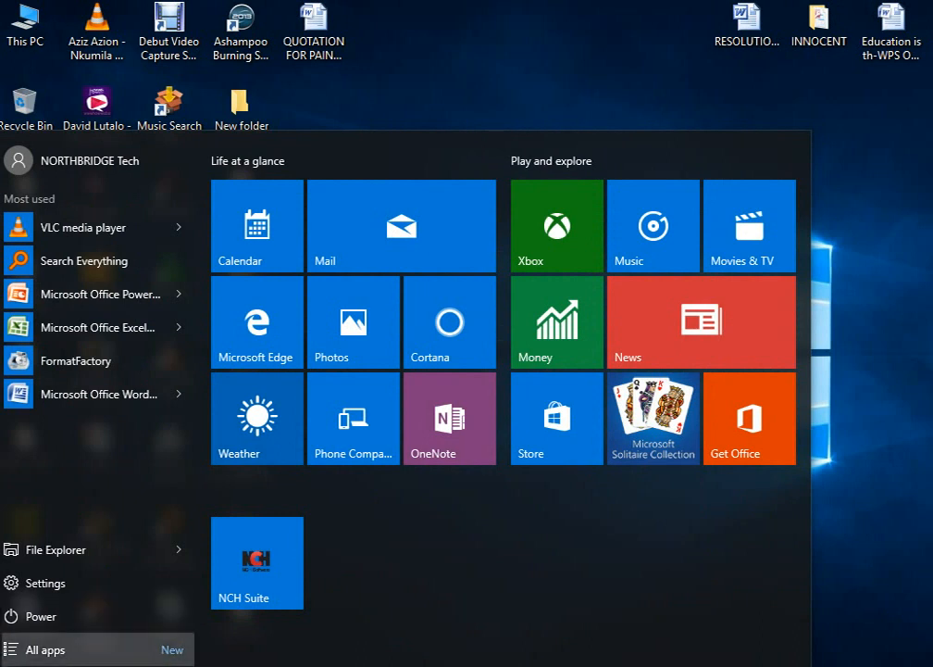
left_click(37, 649)
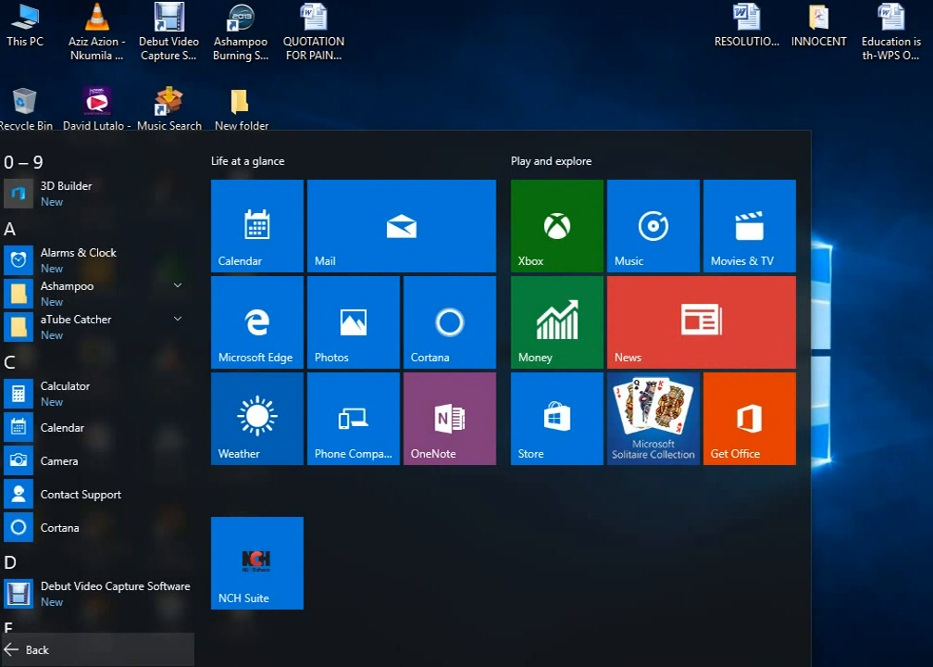
scroll(92, 553, "down", 1)
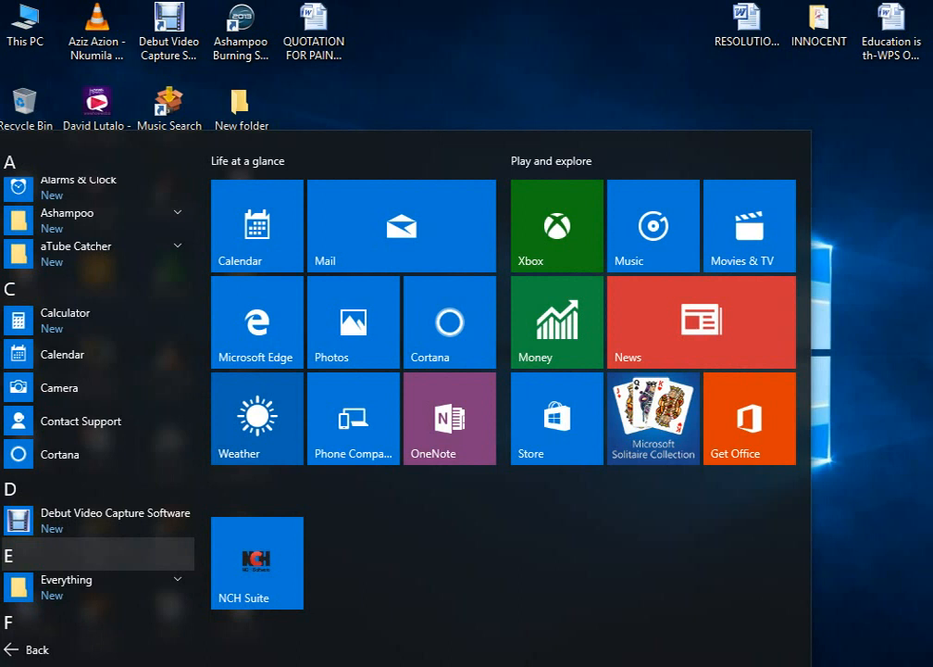
scroll(92, 556, "down", 4)
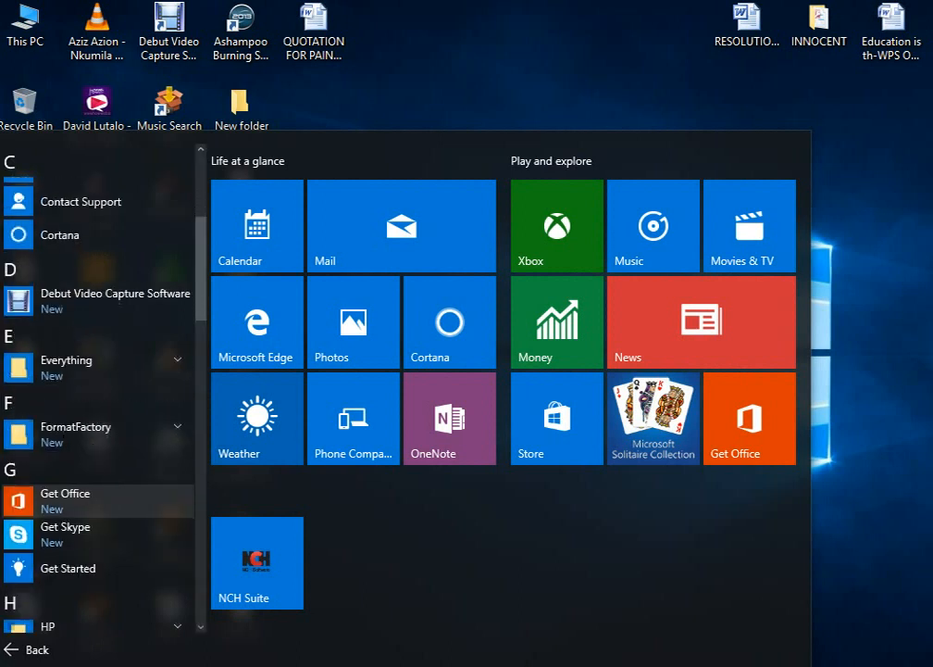
scroll(93, 546, "down", 4)
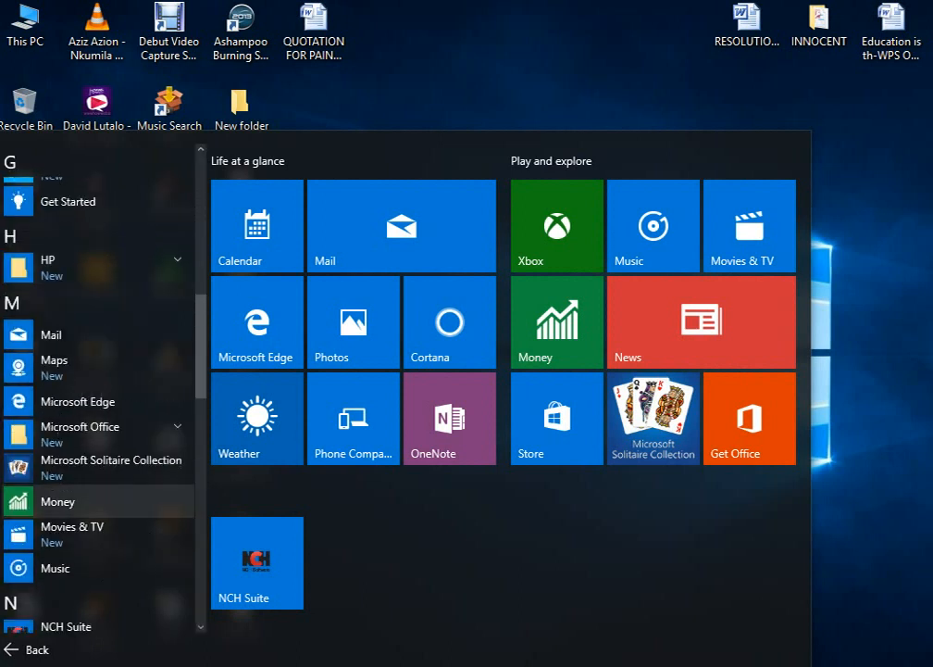
scroll(92, 546, "down", 3)
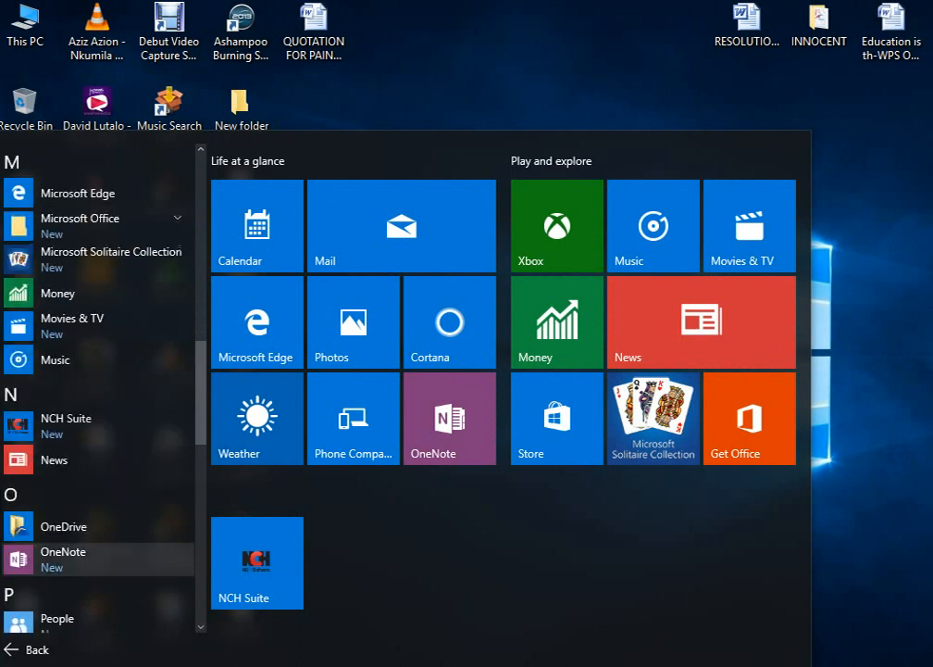
scroll(93, 560, "up", 3)
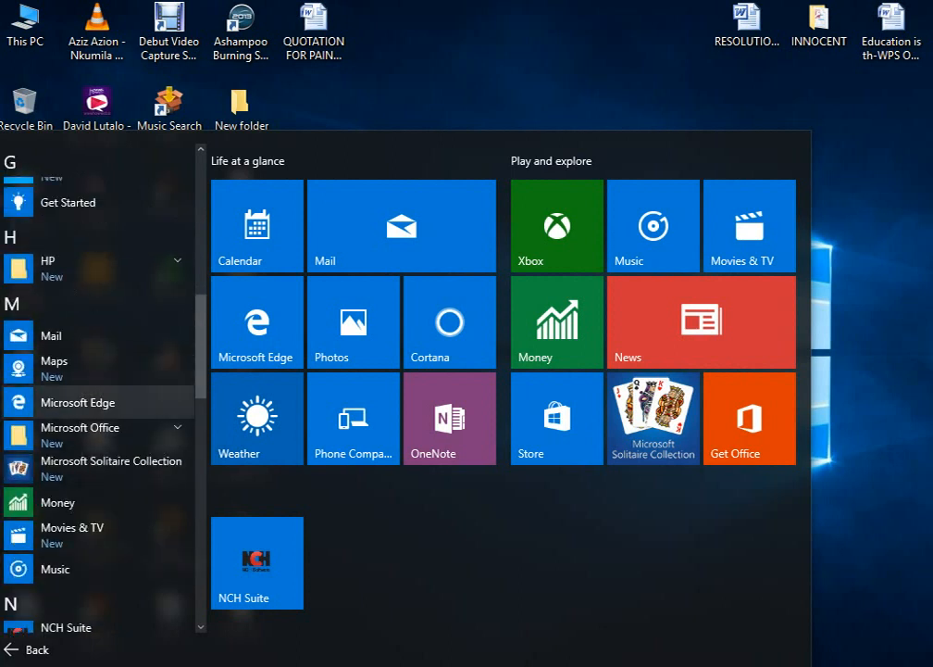
left_click(93, 431)
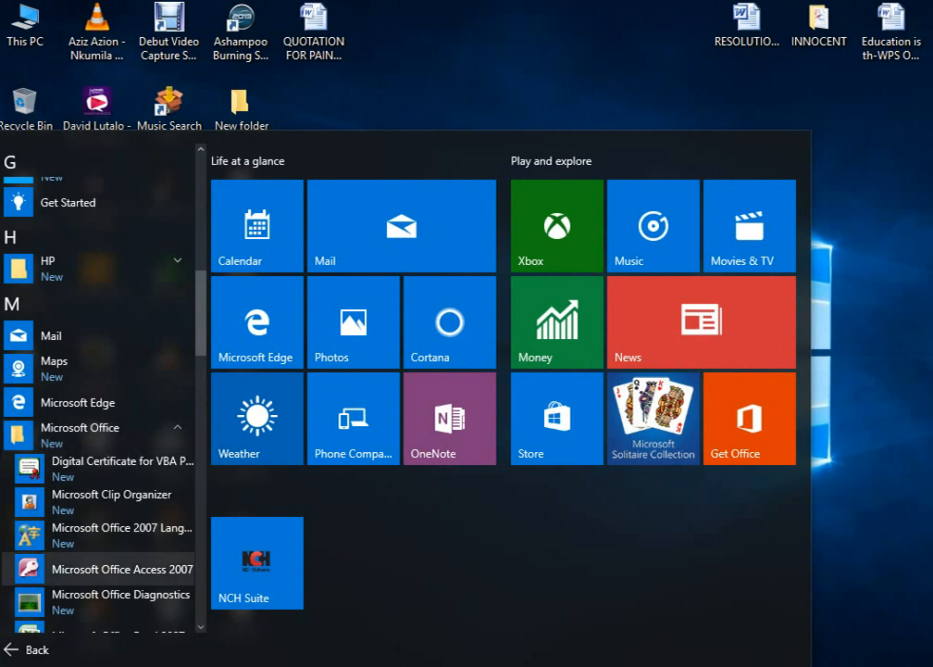
scroll(97, 568, "down", 3)
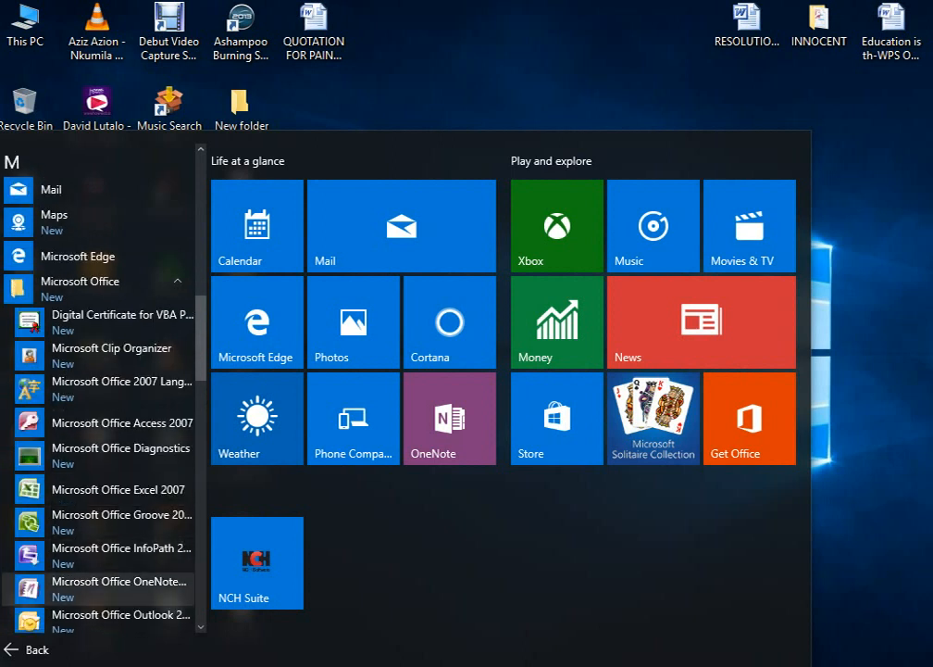
scroll(97, 556, "down", 2)
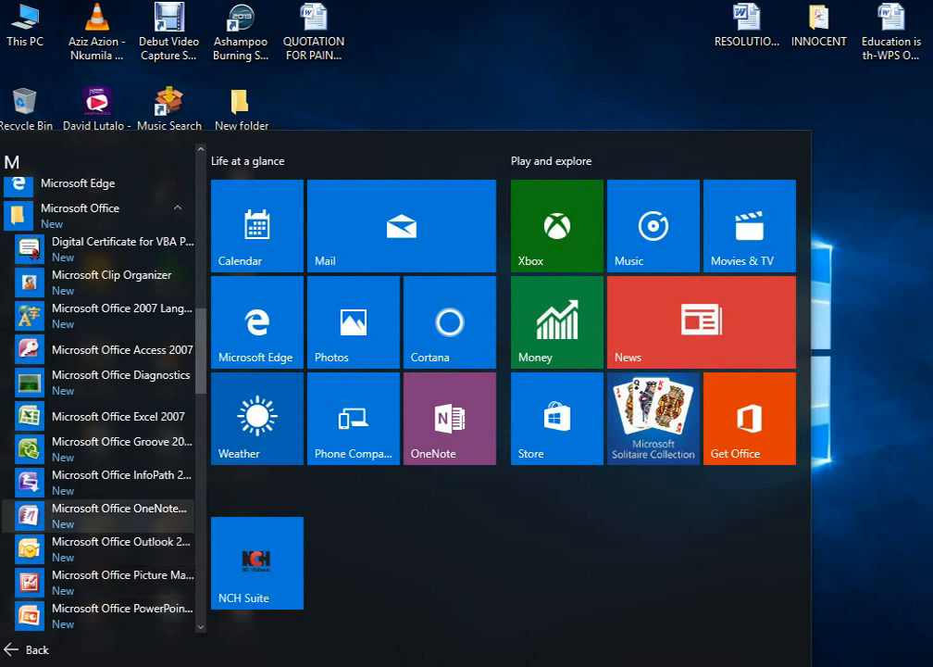
scroll(97, 536, "down", 3)
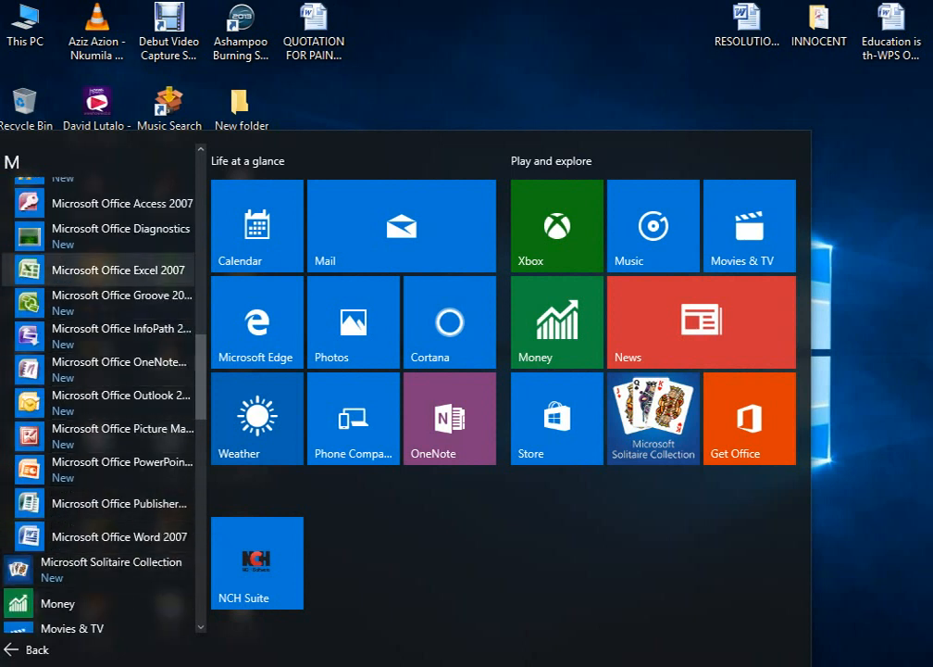
left_click(154, 270)
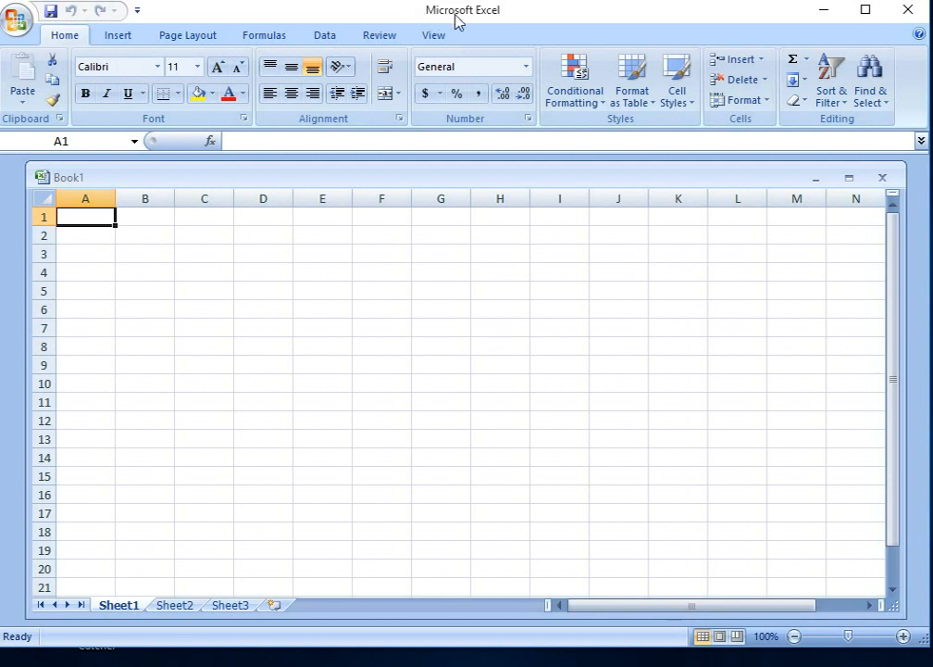
Step: Enter the title "shopping performance" in cell C4
left_click(221, 267)
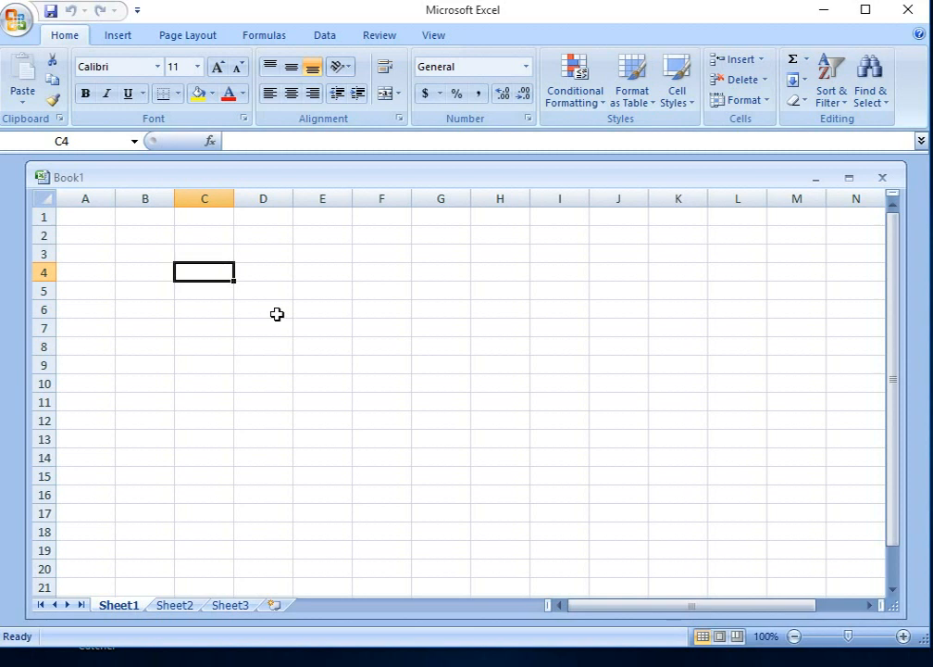
type("sho")
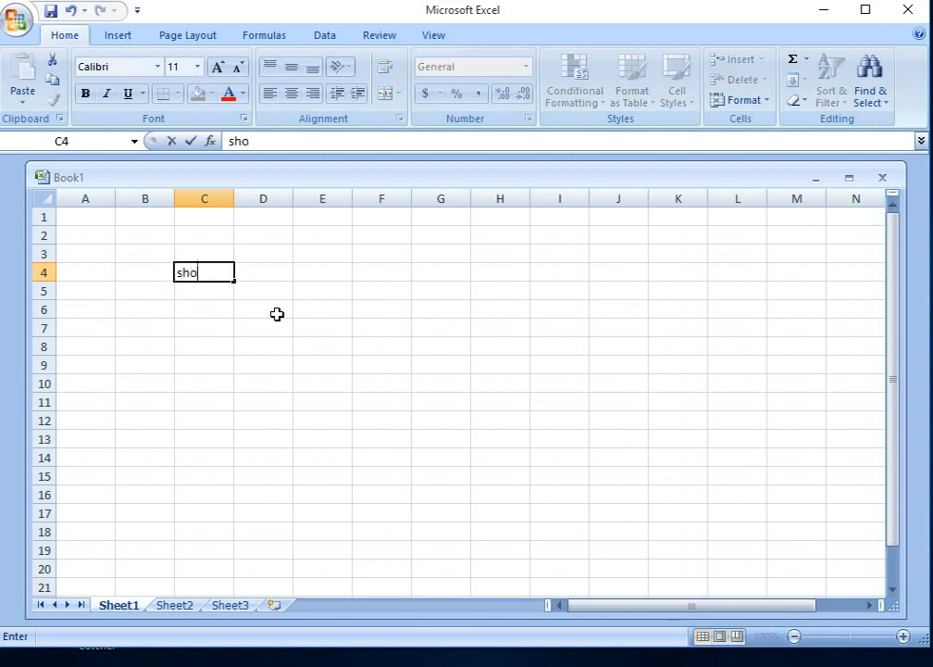
type("pping")
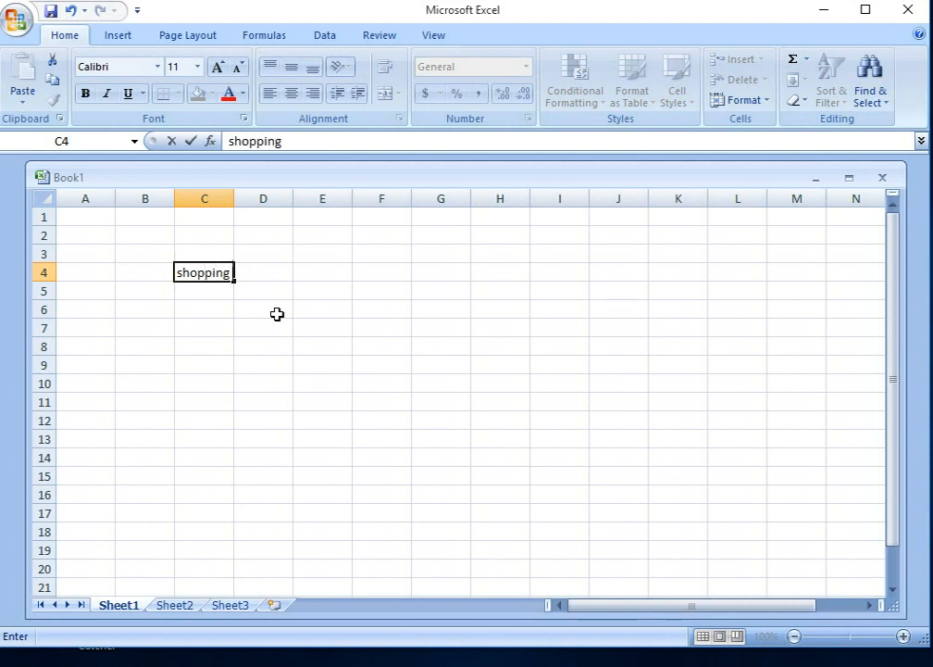
type(" perfor")
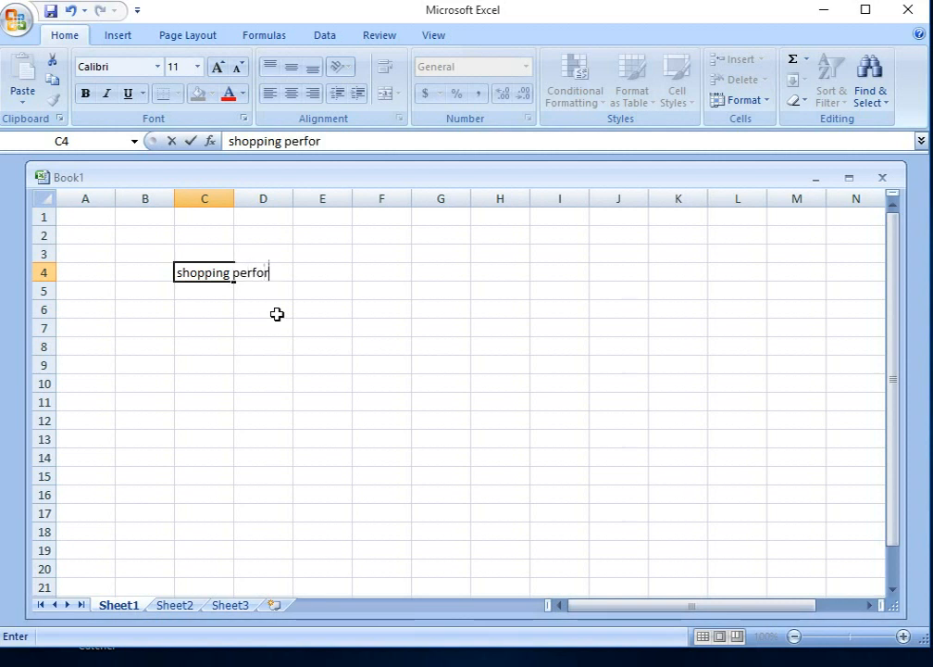
type("mance")
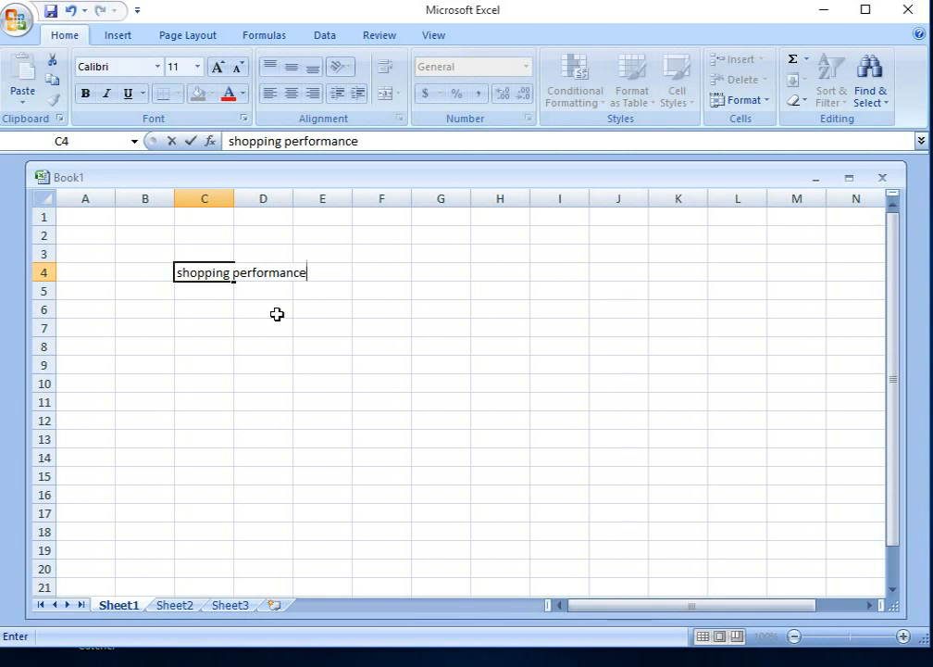
Step: Replace the title text in cell C4 with "crop production"
left_click_drag(315, 272, 160, 267)
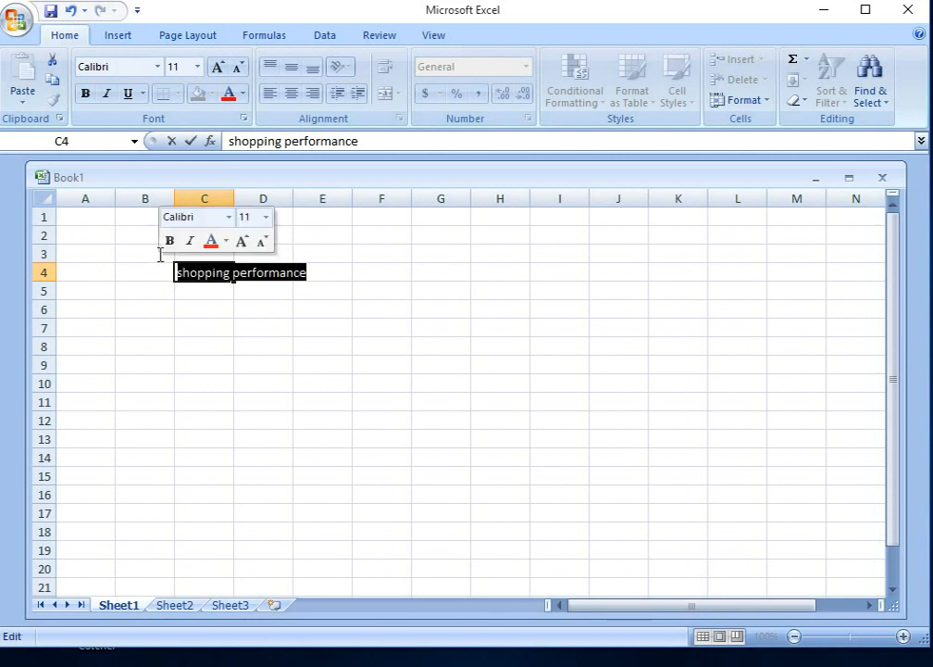
type("cr")
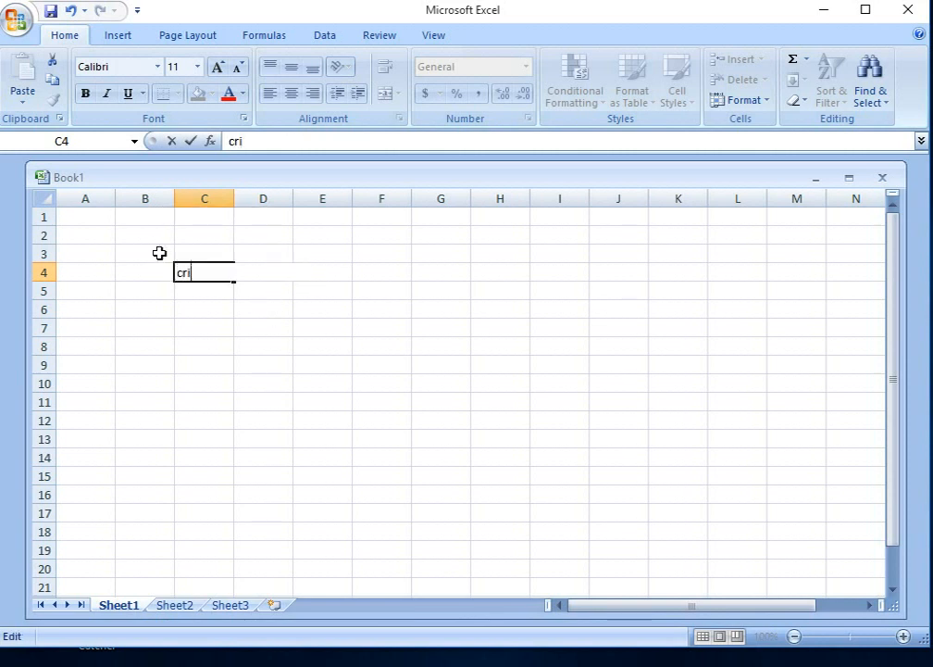
type("op producto")
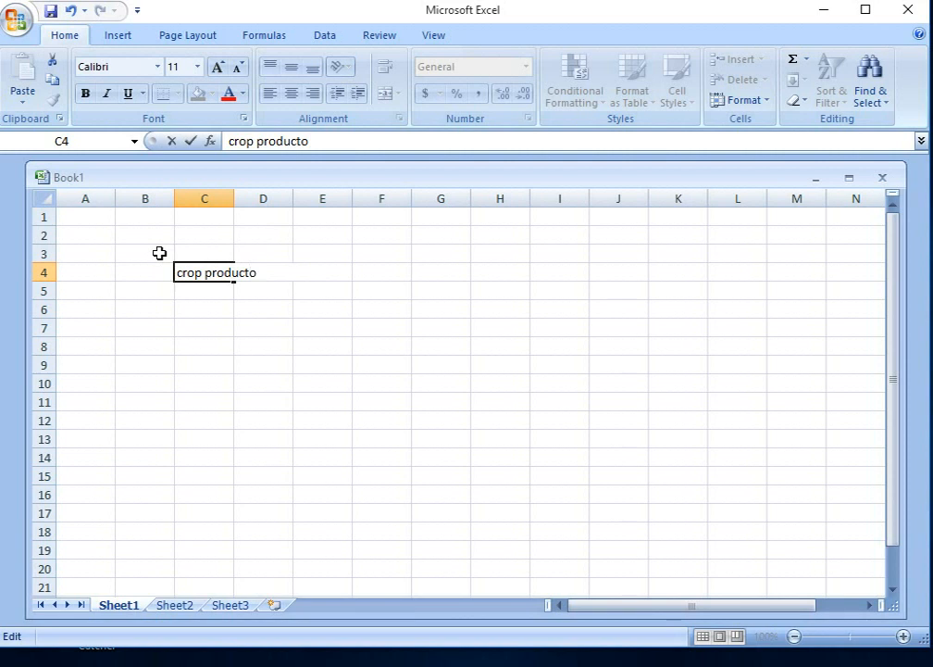
key("BackSpace")
type("ion")
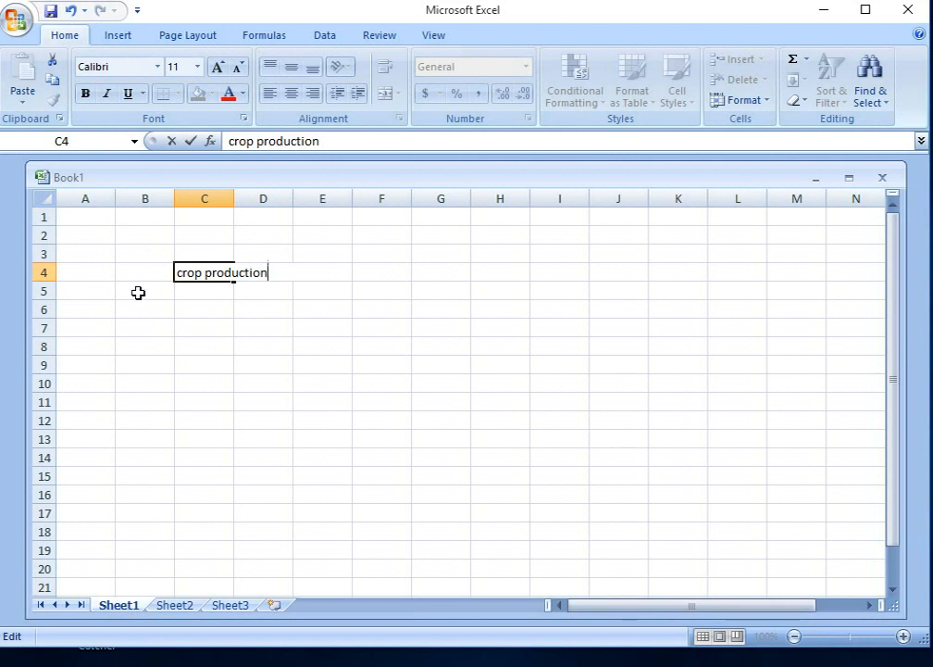
left_click(138, 292)
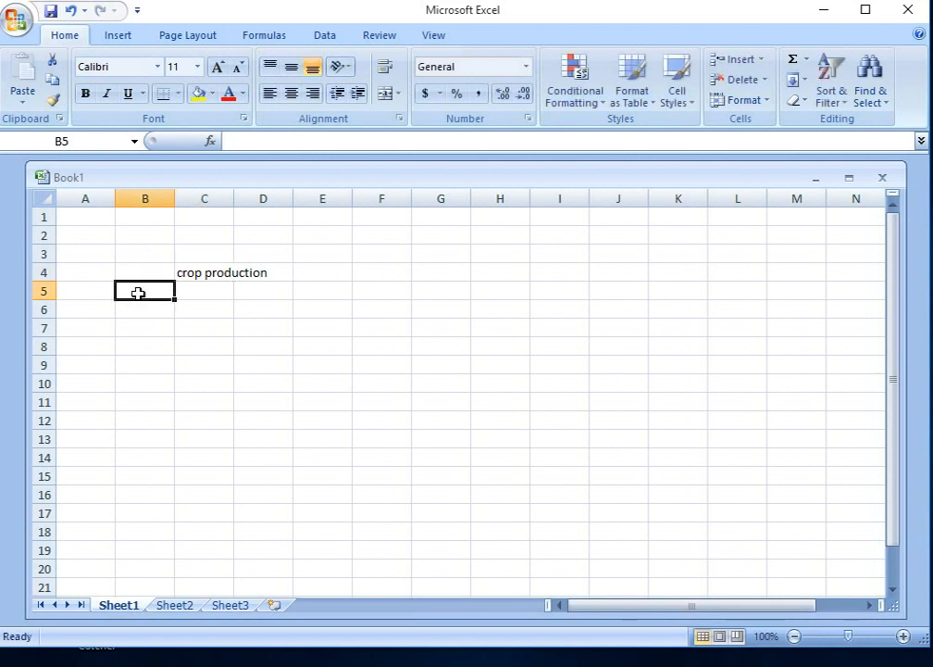
Step: List the crops "cocoa", "simsim" and "ocra" down column B in cells B6 to B8
left_click(140, 308)
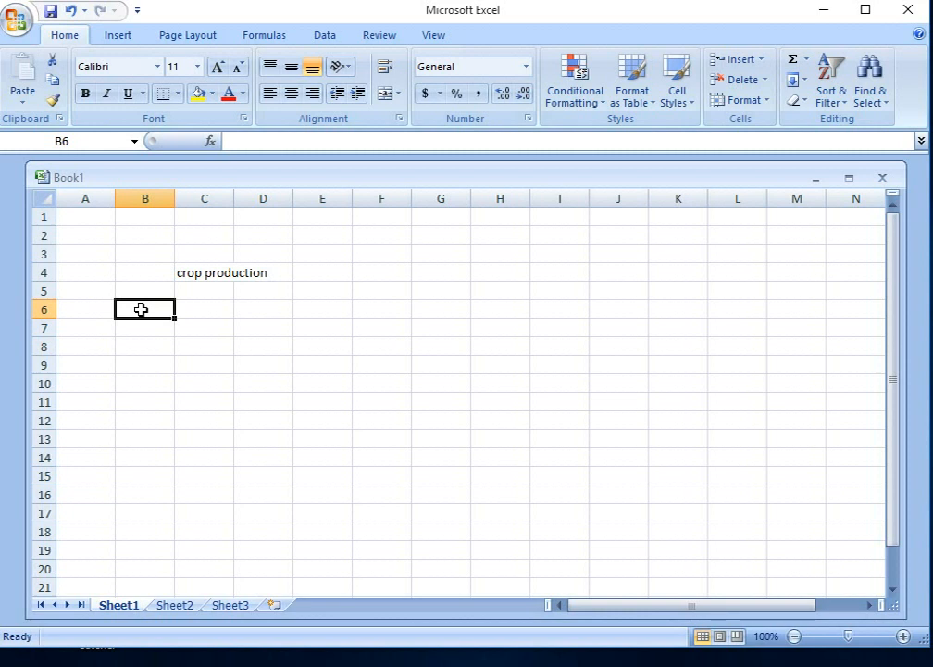
type("coco")
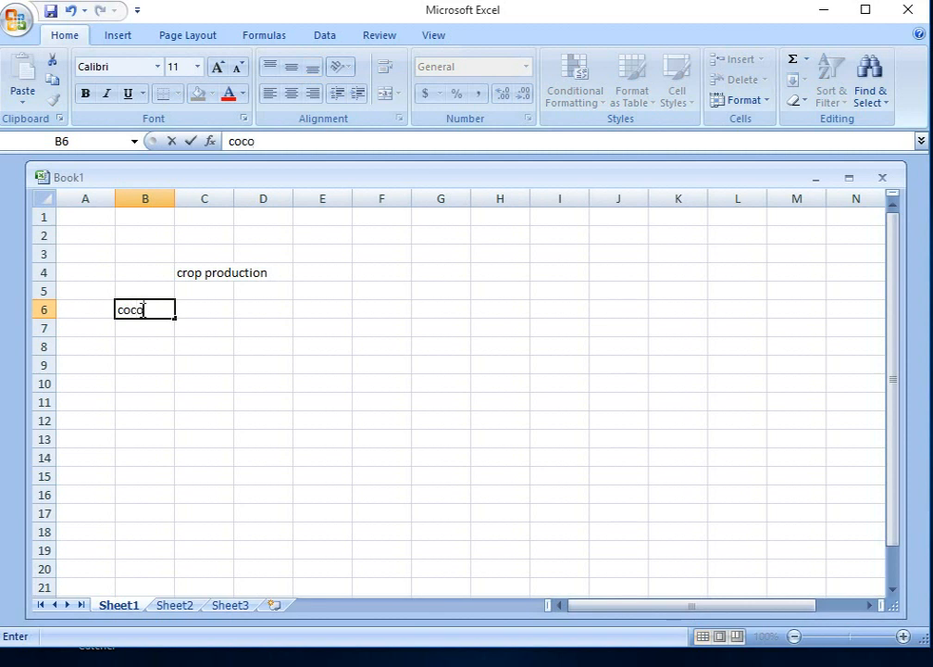
type("a")
key("Return")
type("s")
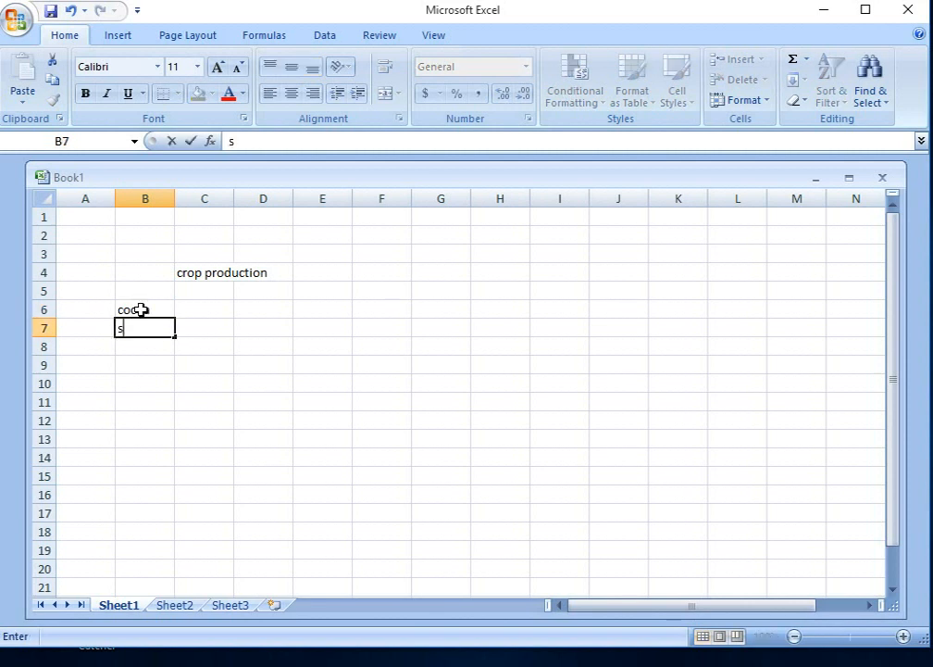
type("imsim")
key("Return")
type("ocr")
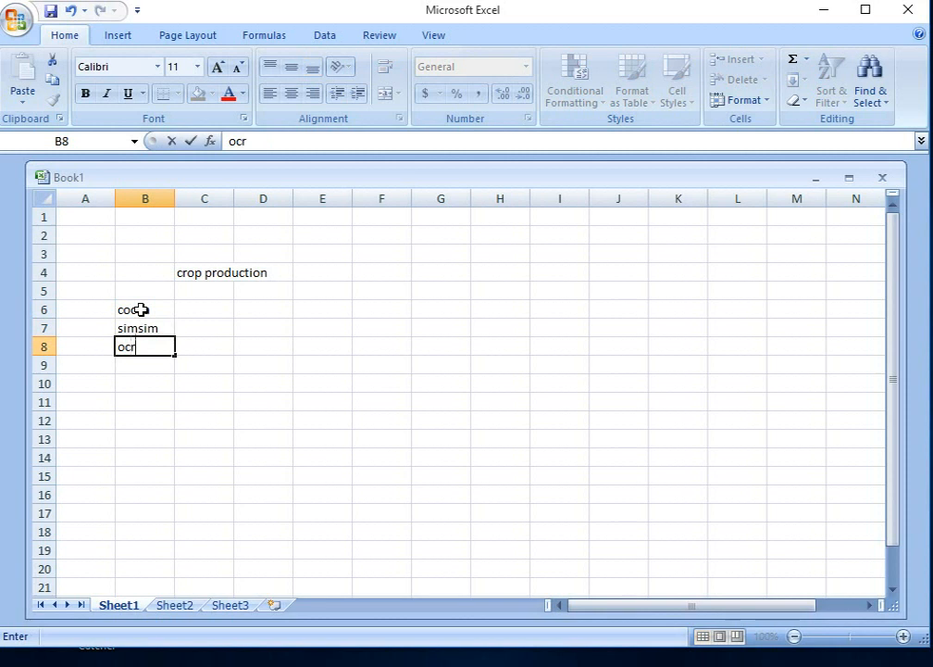
type("a")
key("Return")
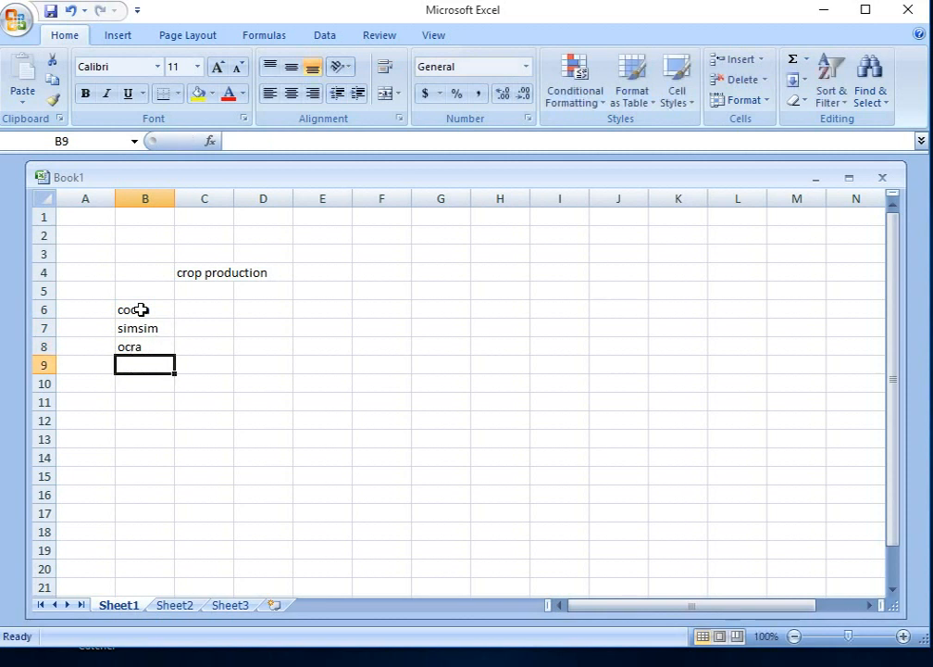
Step: Add "mangoes" to the crop list in cell B9, with its spelling corrected
type("ma")
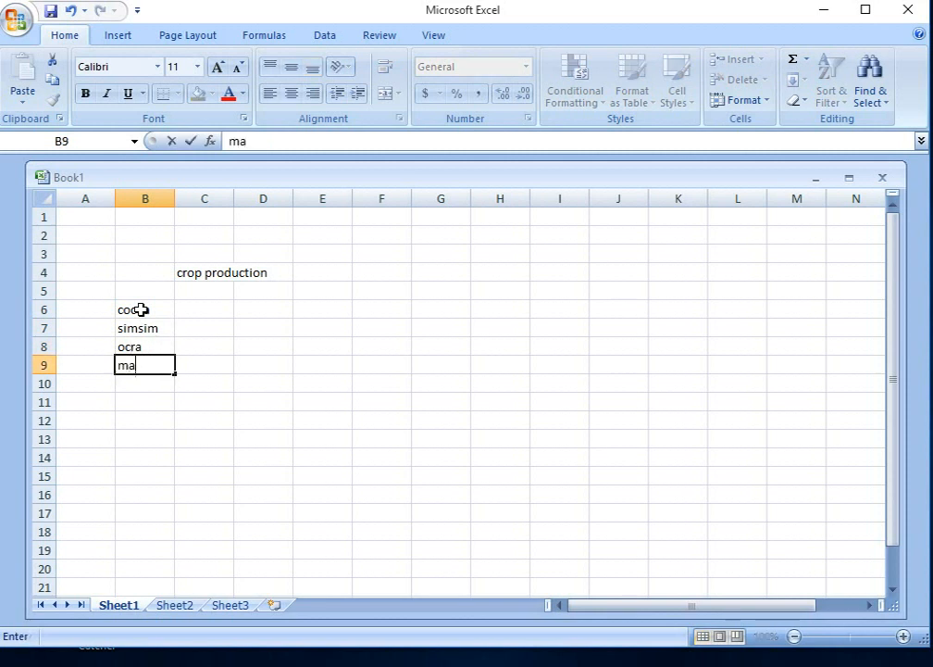
type("goes")
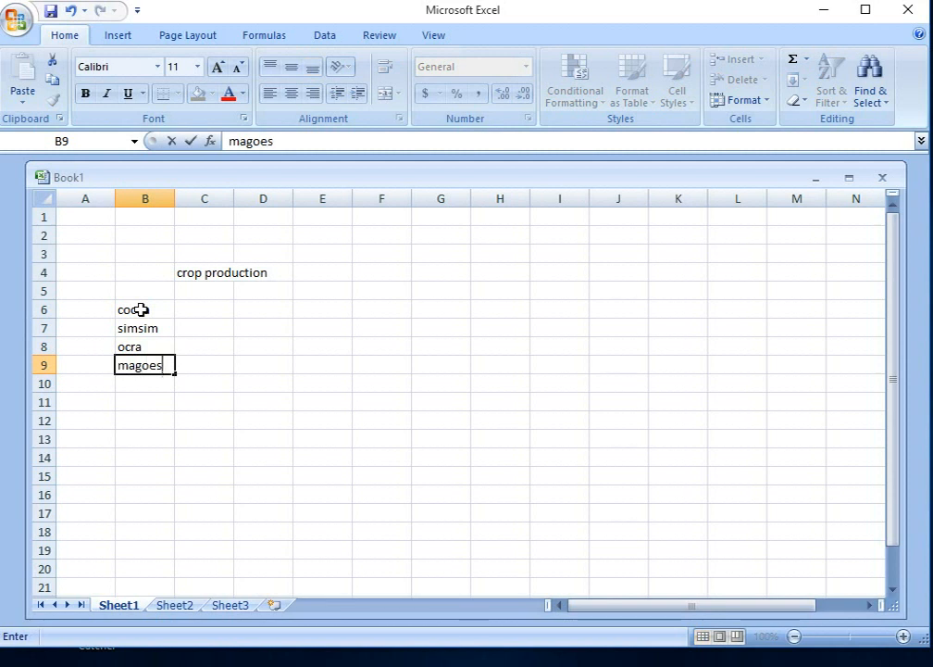
key("Left")
key("Right")
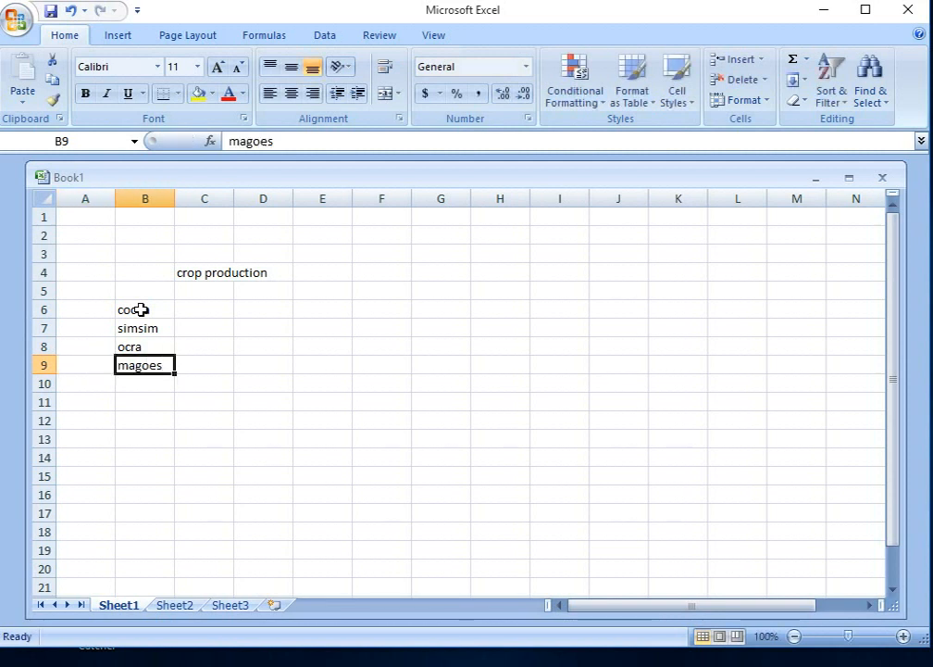
double_click(137, 365)
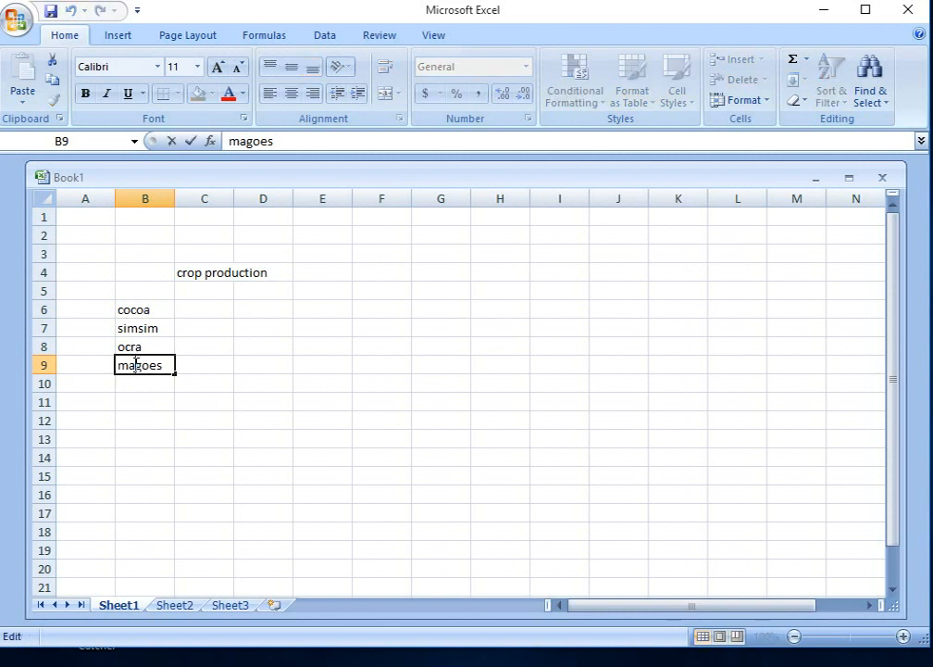
type("n")
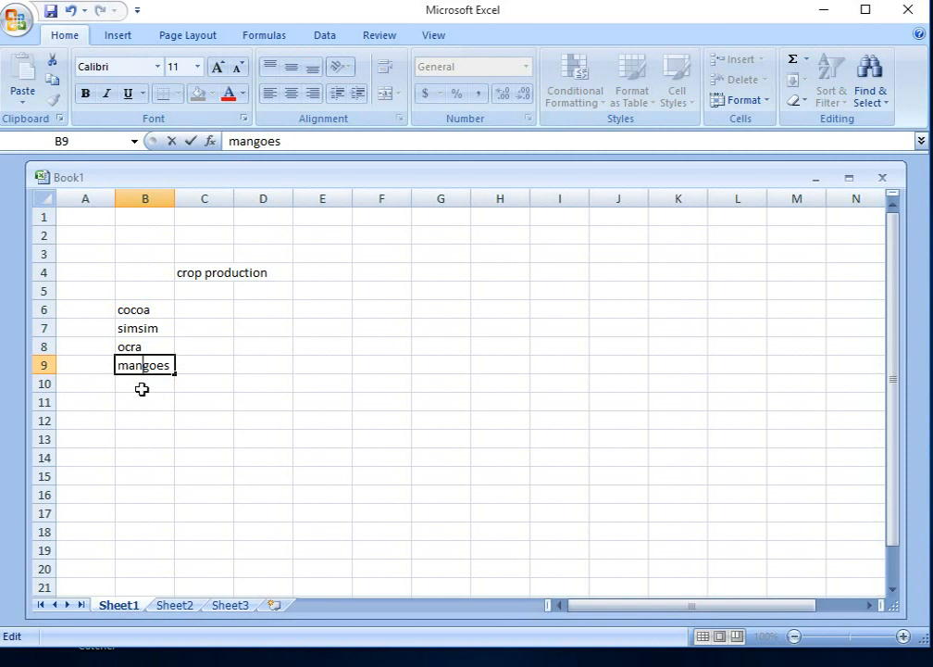
left_click(142, 386)
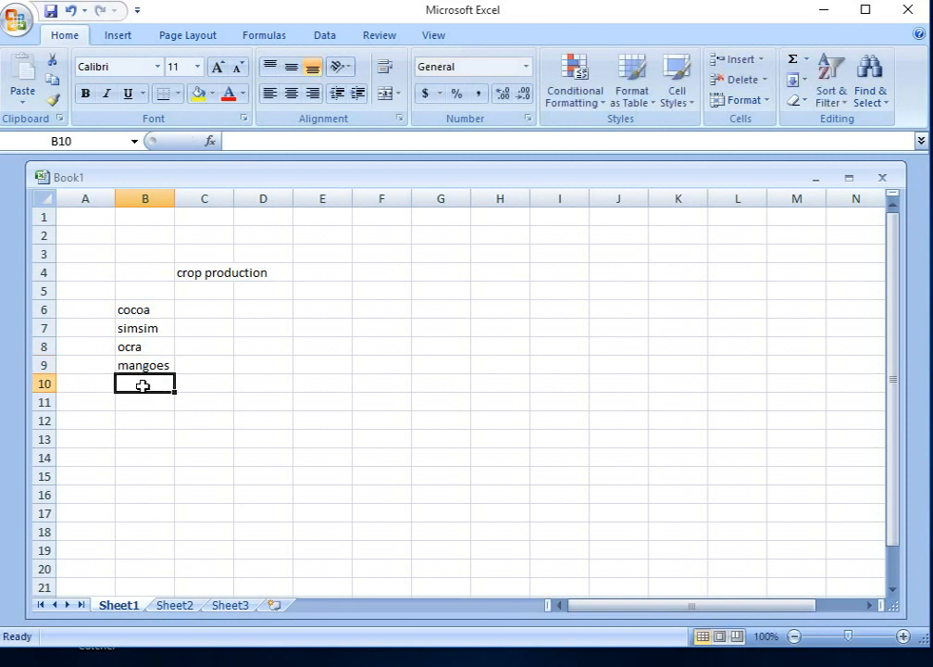
Step: Add "pineapples" to the crop list in cell B10 and enter the period heading "jan-march" in cell C5
type("pine")
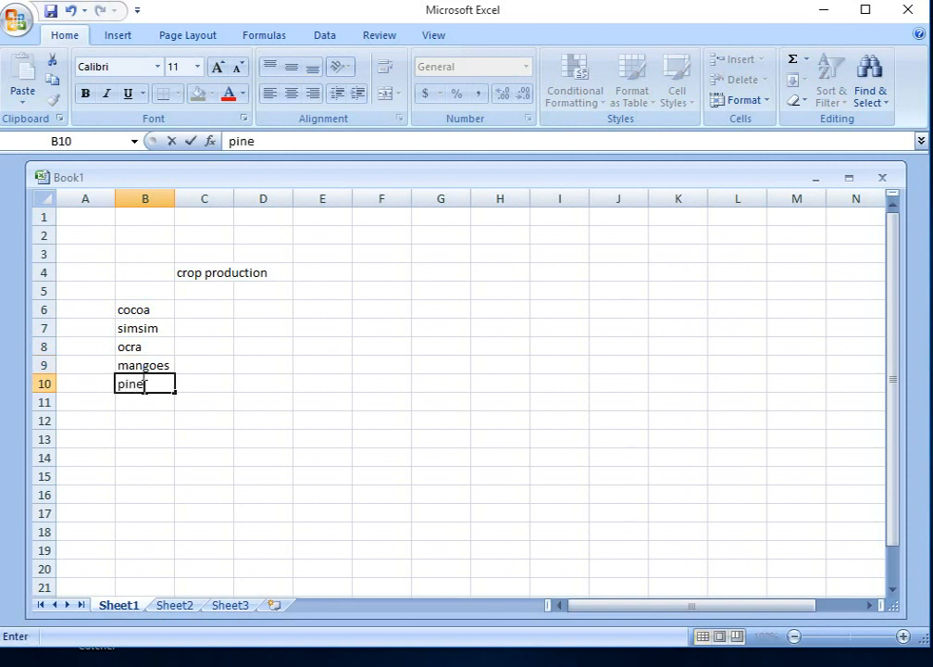
type("apples")
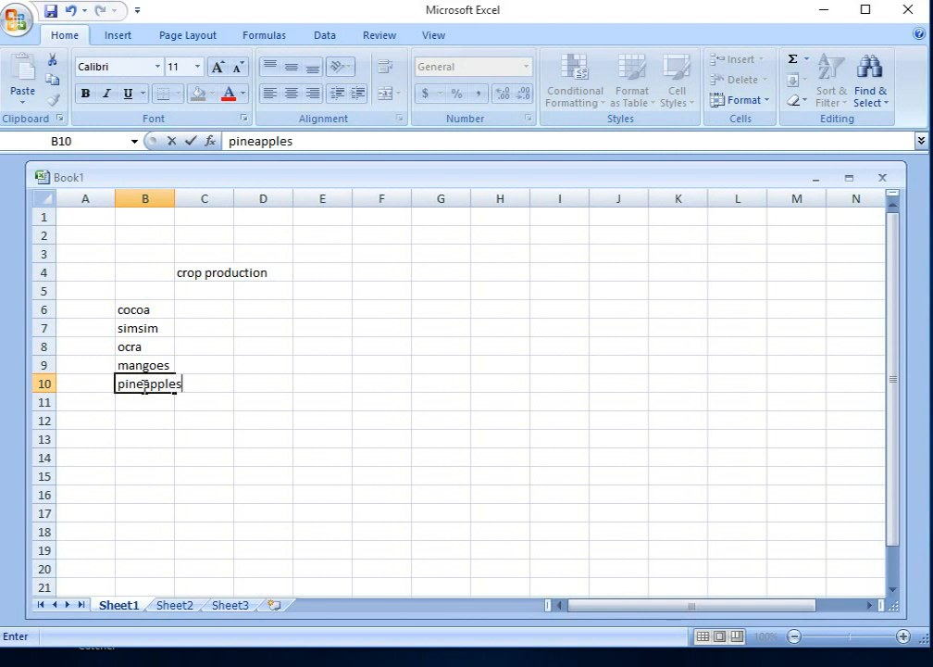
left_click(198, 292)
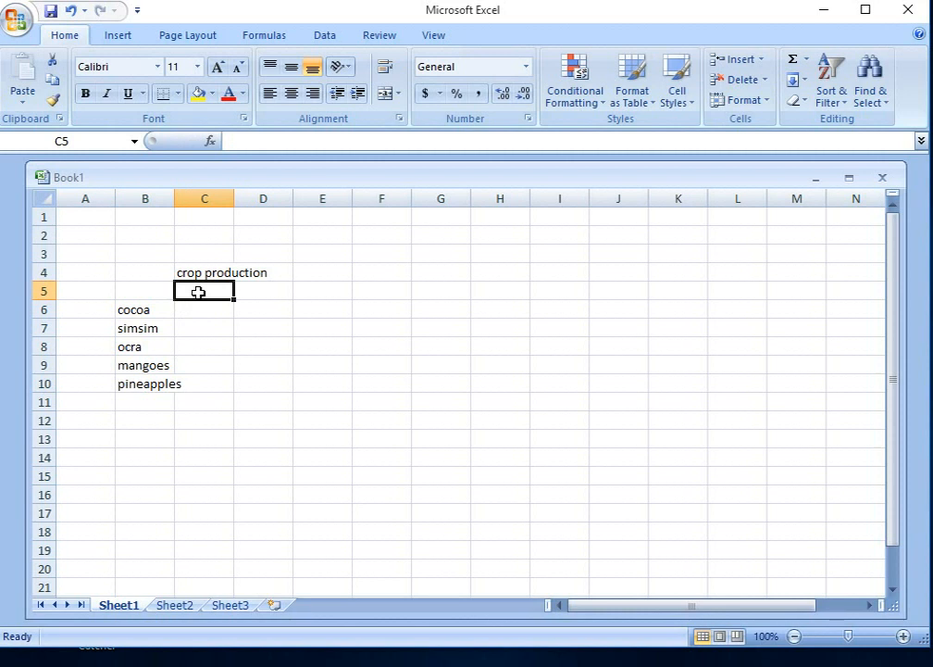
type("jan")
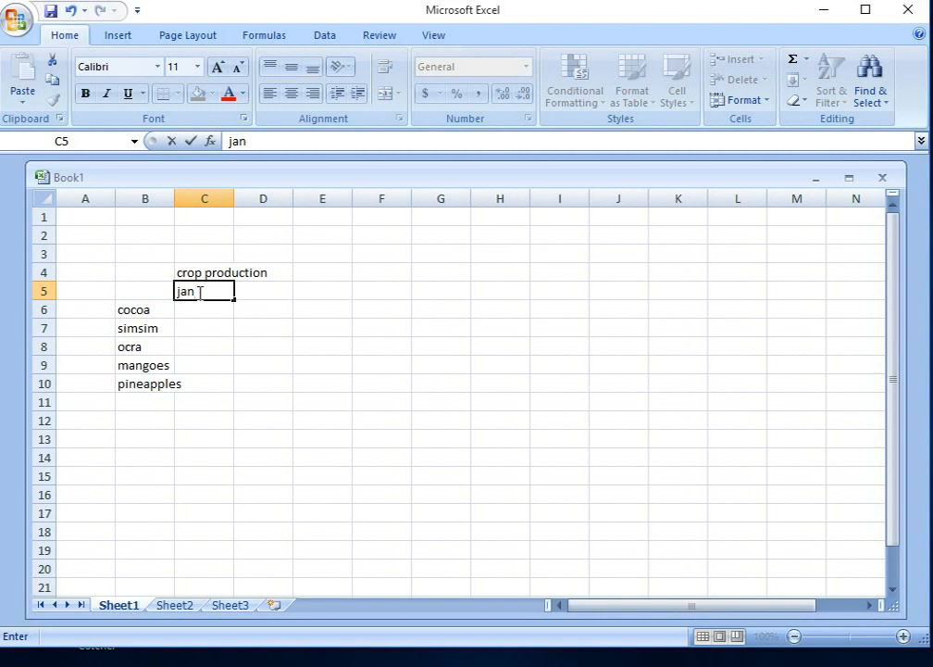
type("-march")
key("F2")
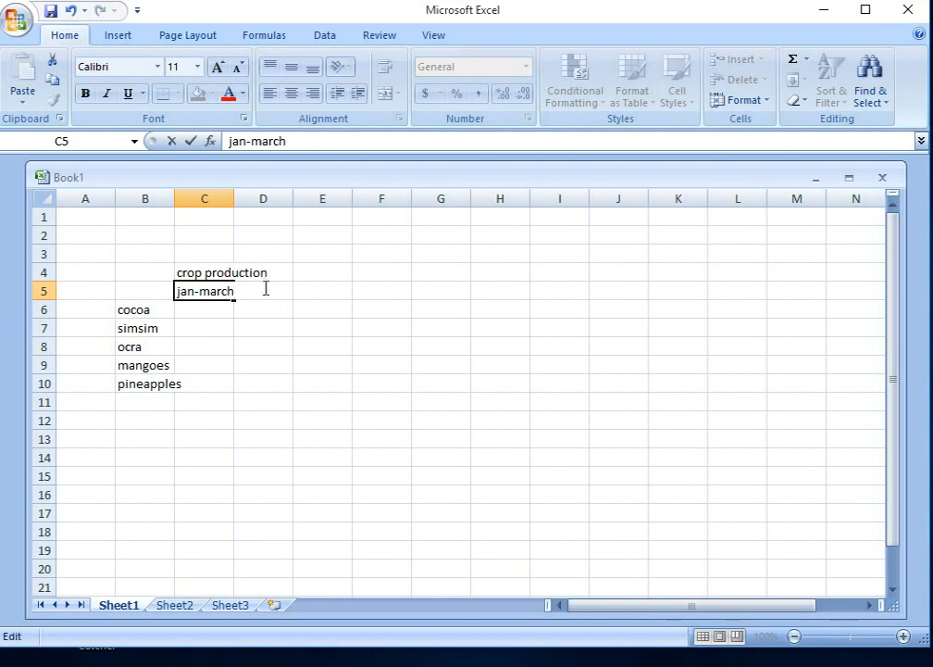
left_click(252, 306)
Step: Enter the period headings "may-june" in cell D5 and "july-nov" in cell E5
left_click(258, 292)
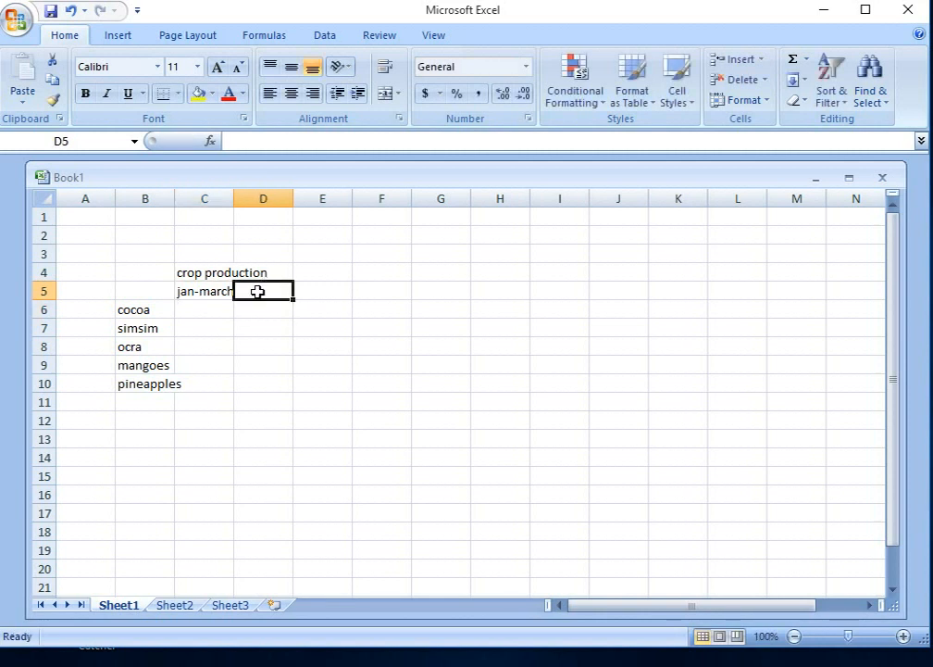
type("ma")
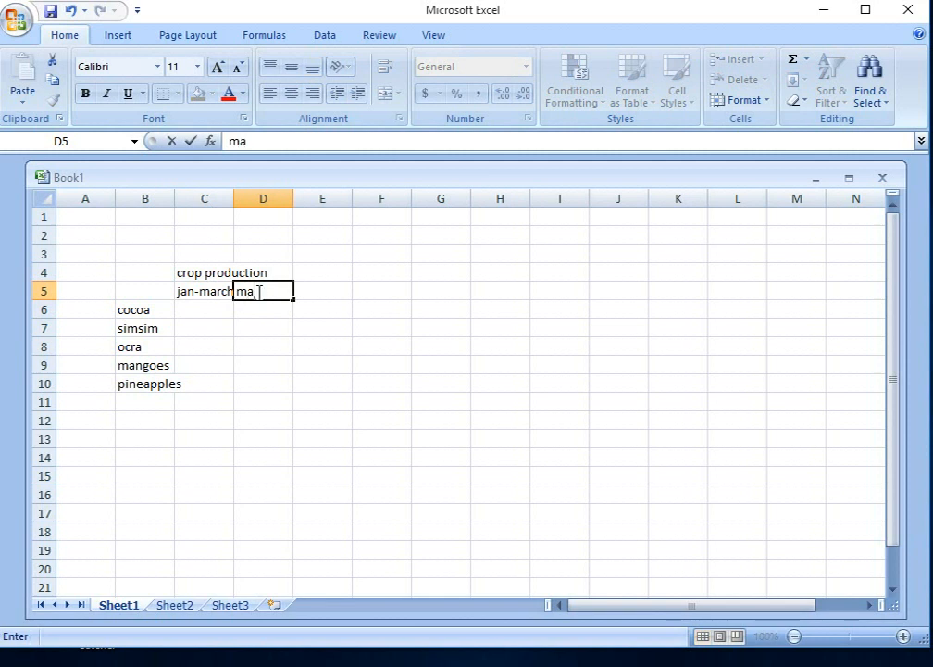
type("y-june")
left_click(332, 299)
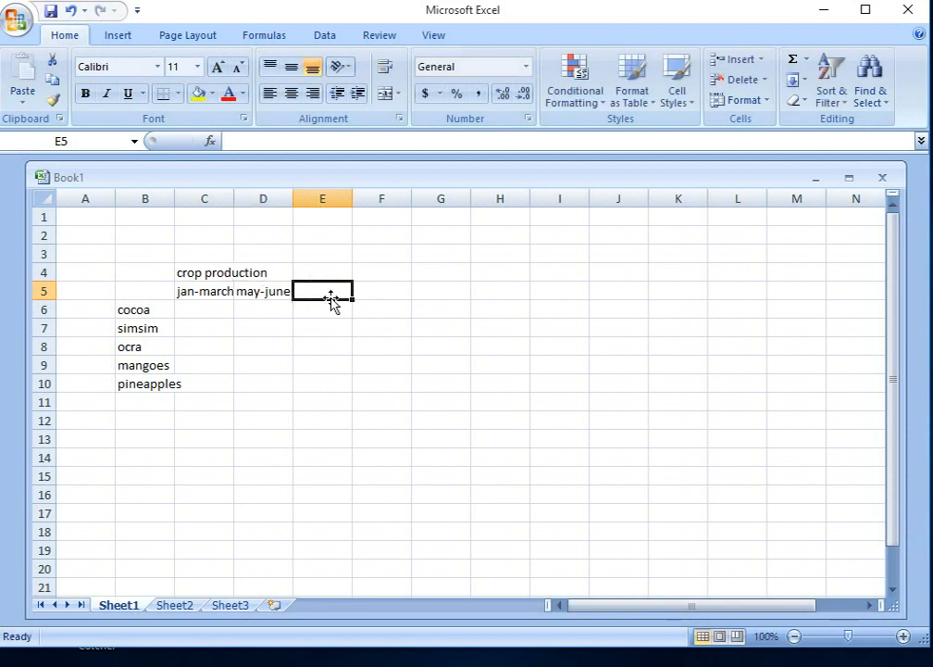
type("ju")
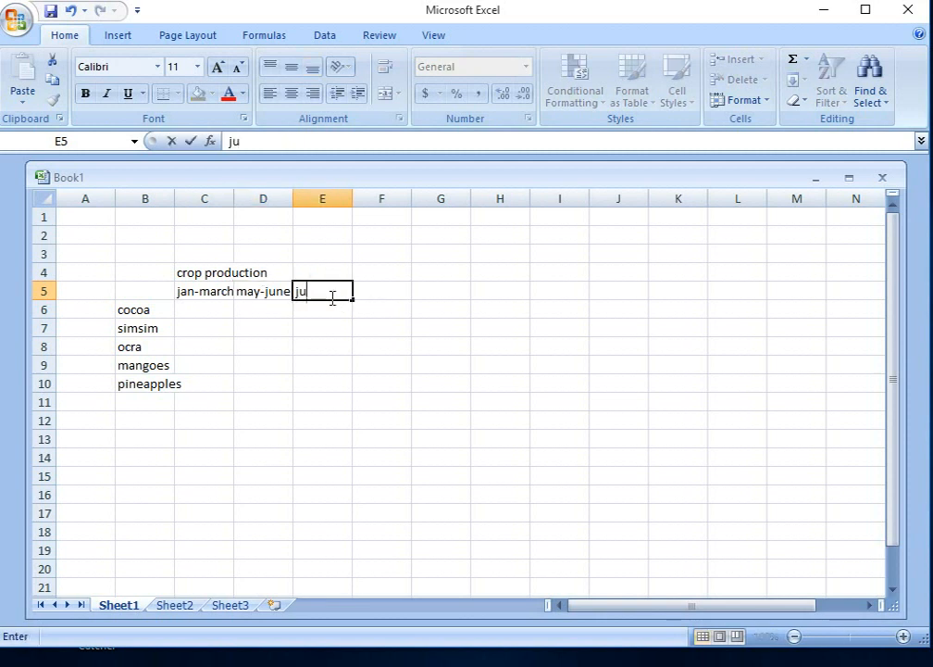
type("ly-")
type("nov")
Step: Enter the last period heading "oct-dec" in cell F5
left_click(379, 293)
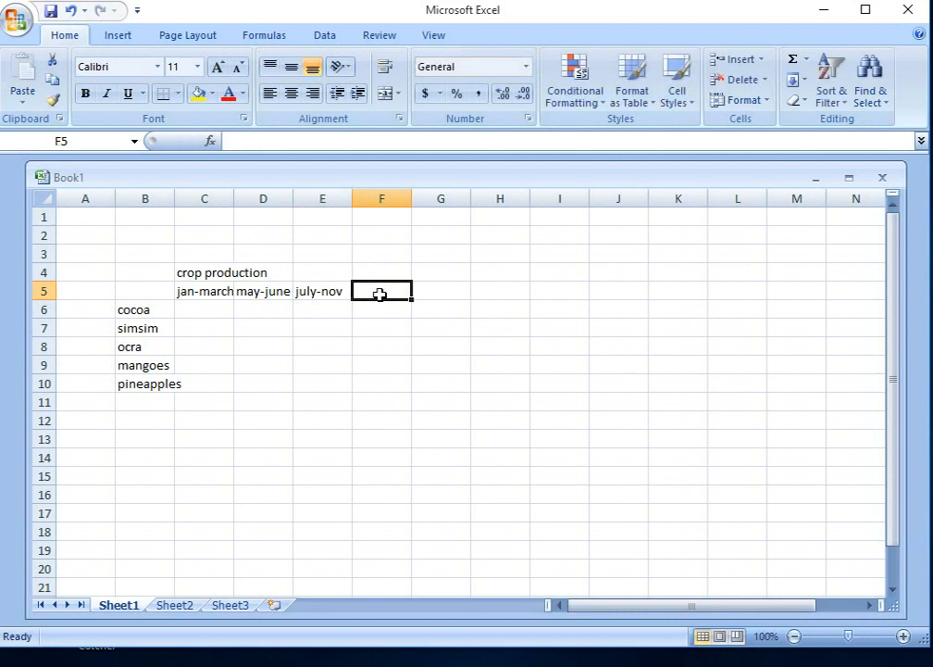
type("c")
key("BackSpace")
type("o")
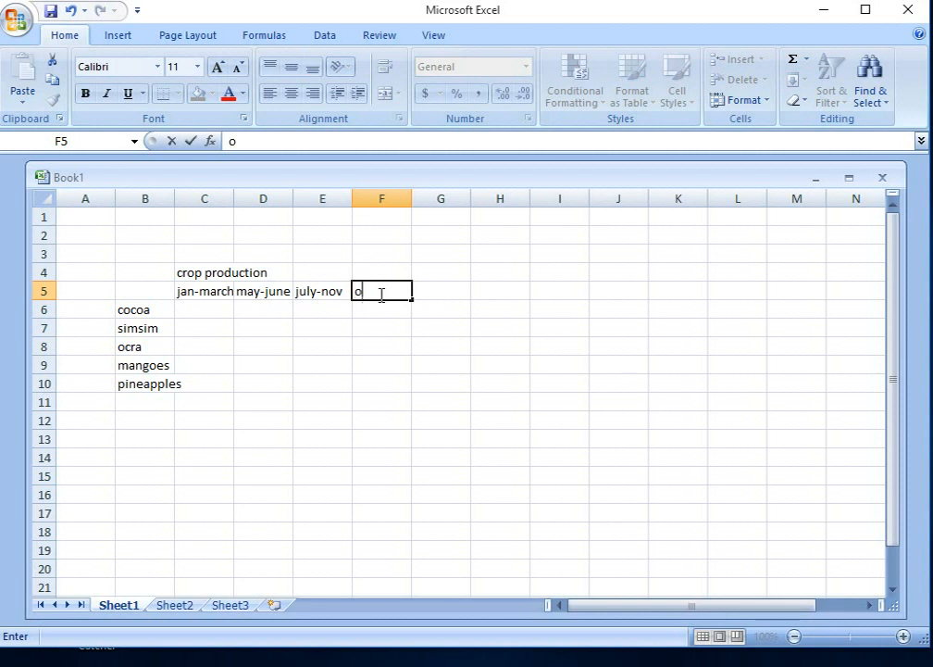
type("ct-dec")
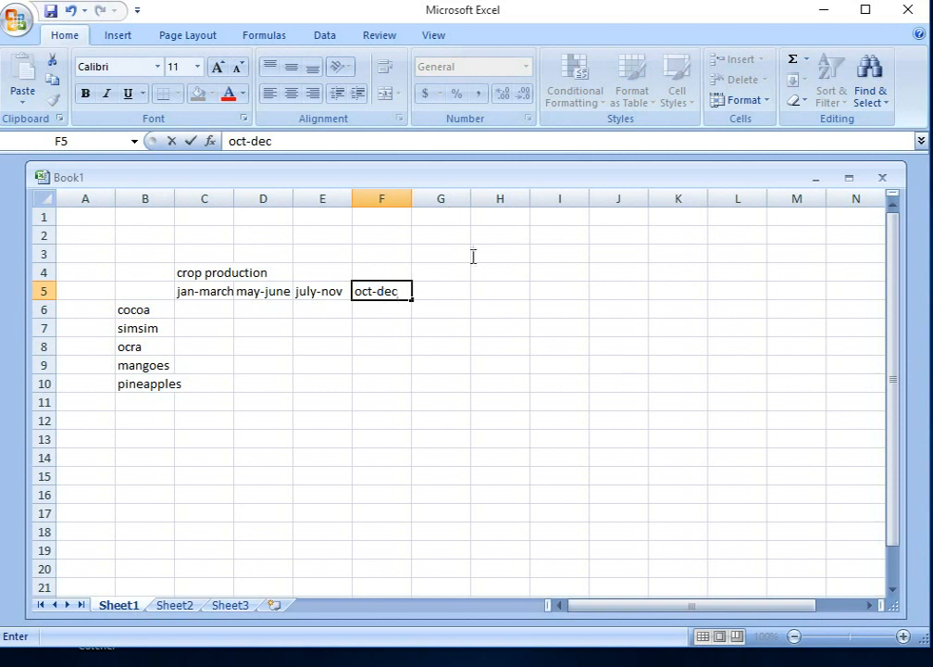
Step: Fill the jan-march column with 40, 20, 15, 30 and 5 in cells C6 to C10
left_click(212, 306)
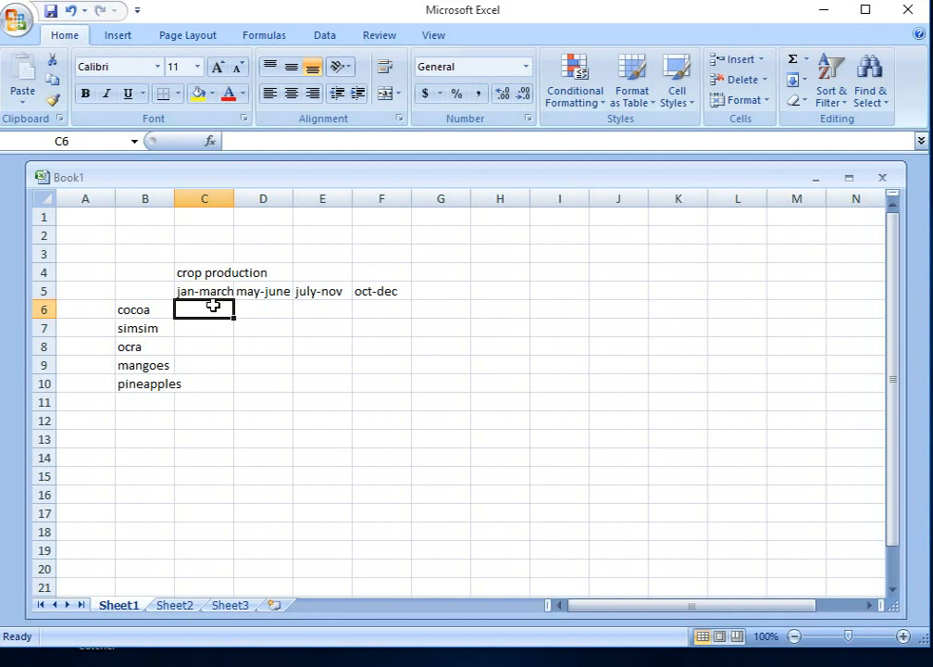
type("40")
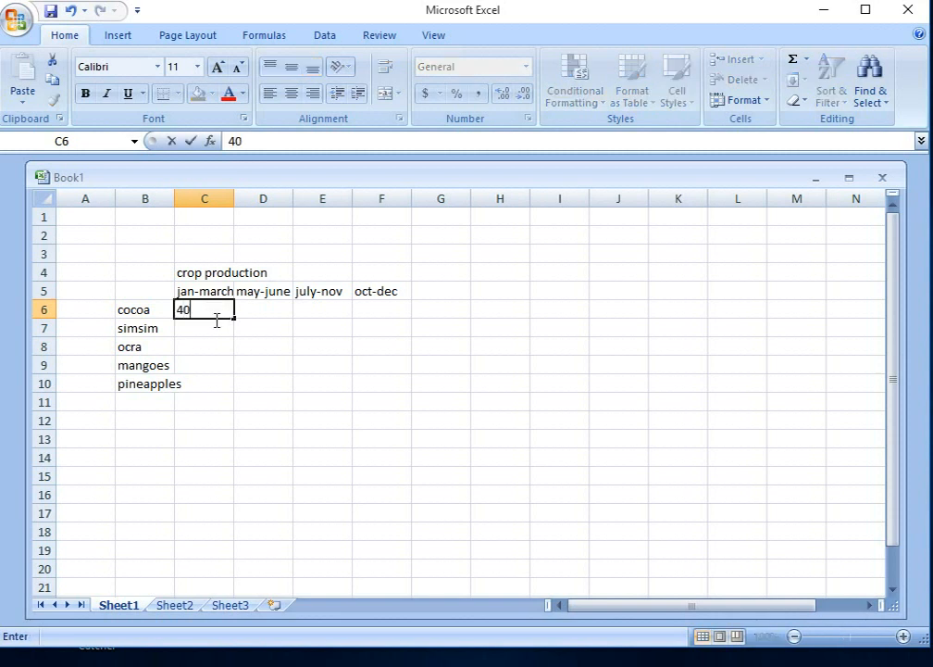
left_click(207, 325)
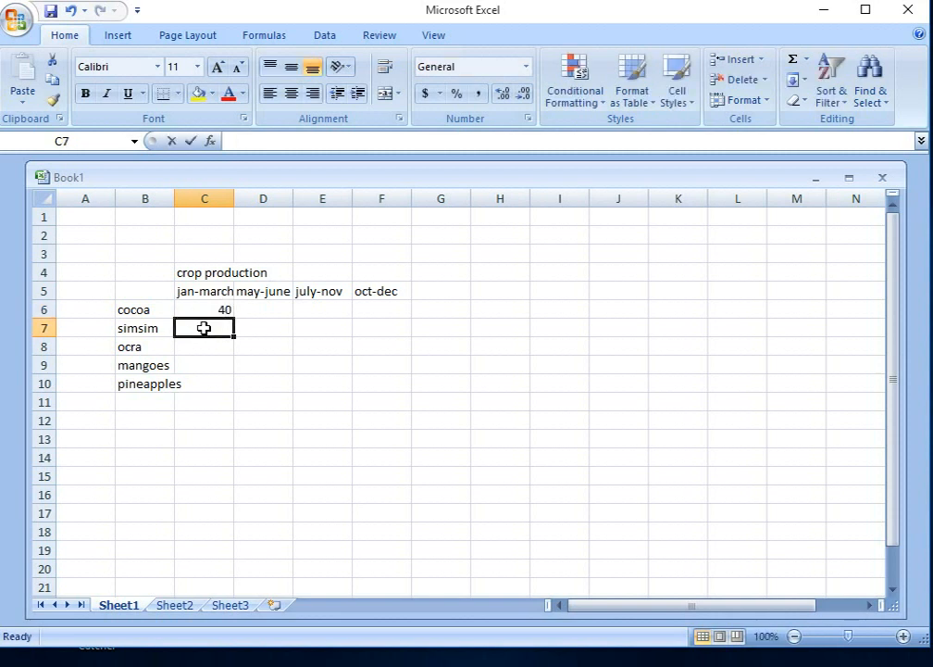
type("20")
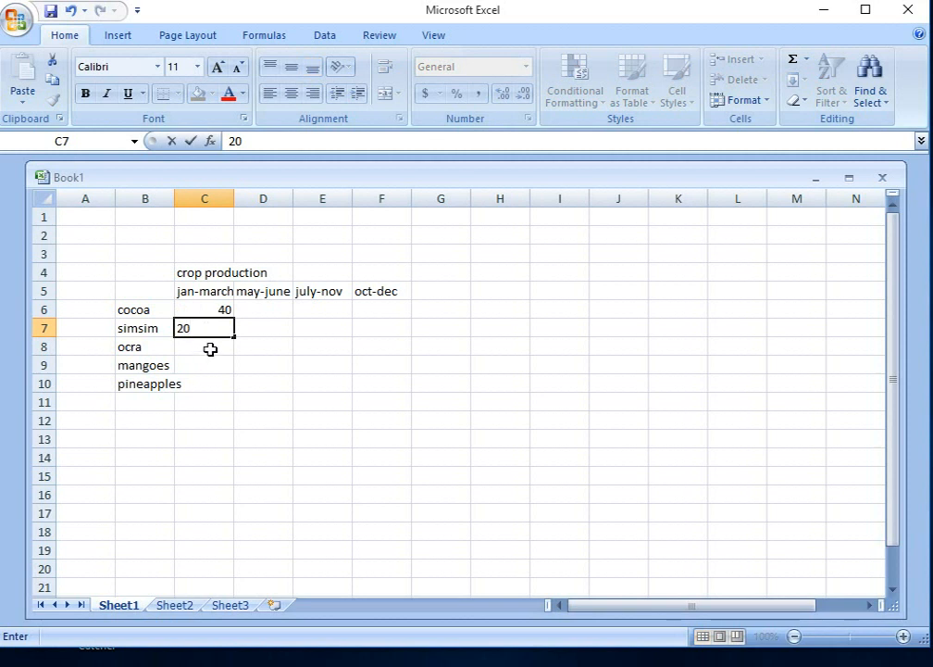
left_click(210, 348)
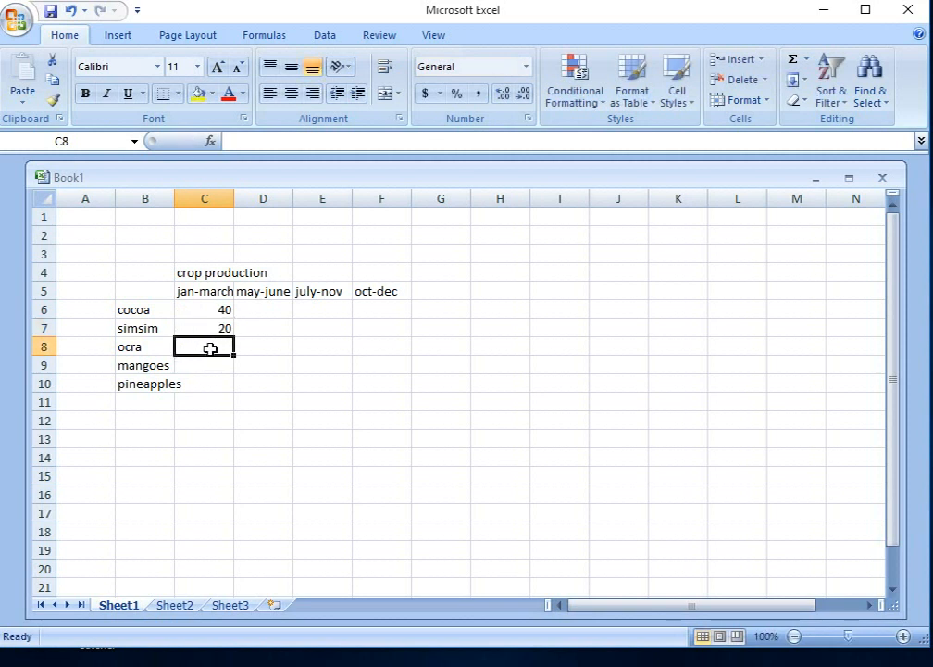
type("15")
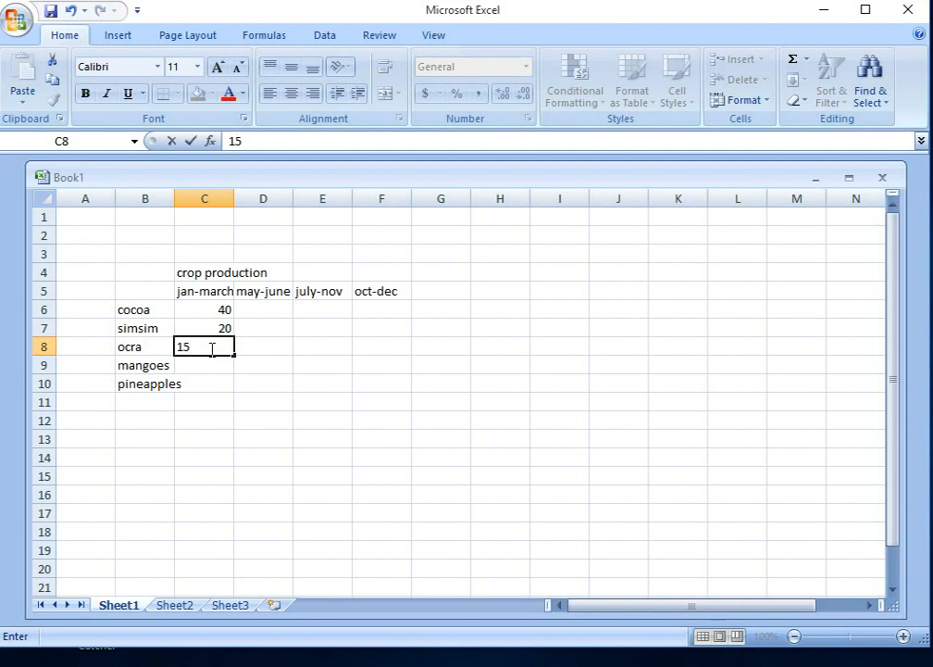
left_click(218, 366)
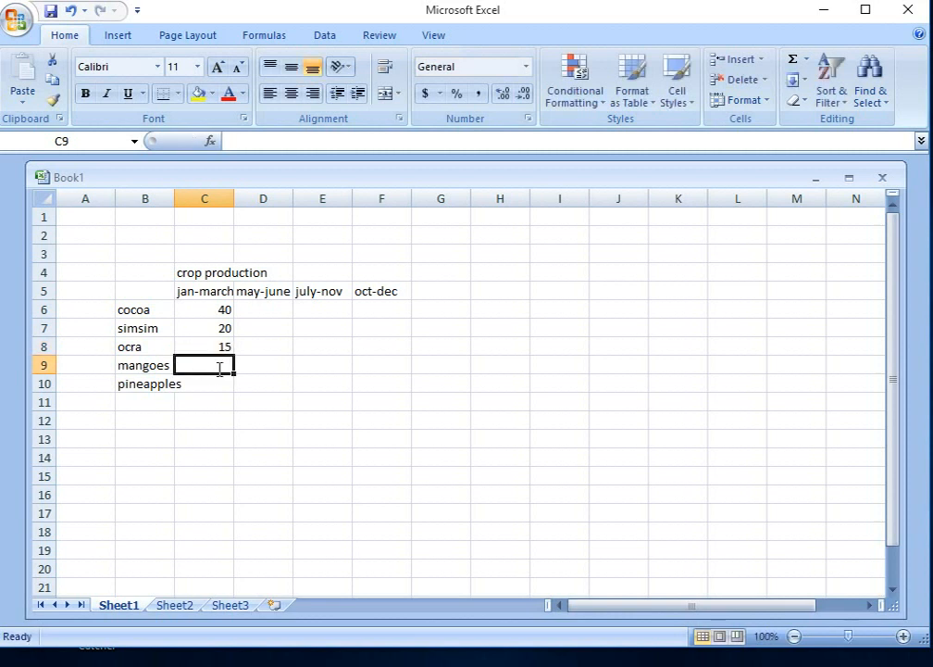
type("30")
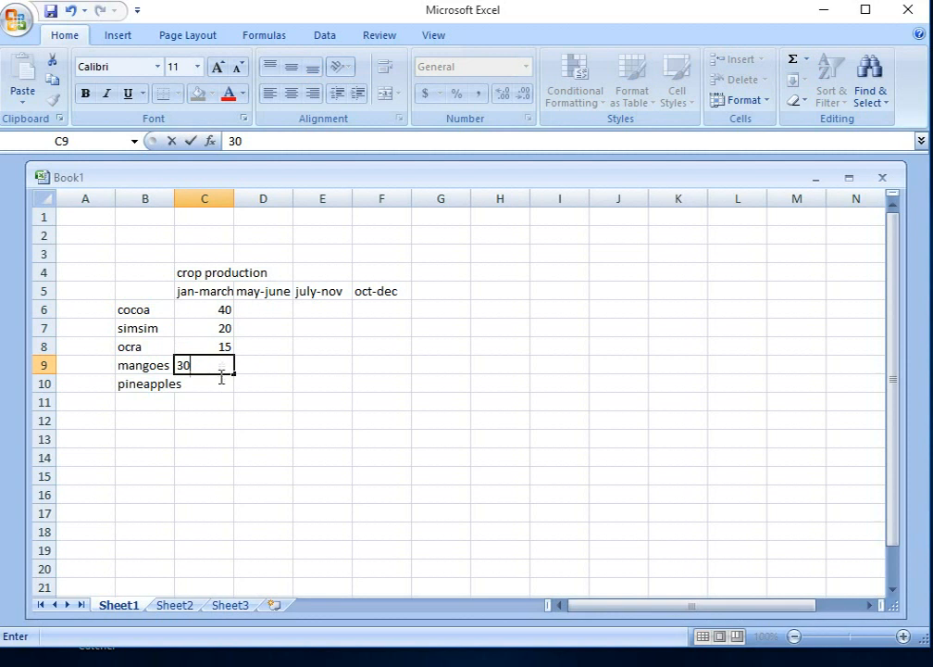
left_click(224, 383)
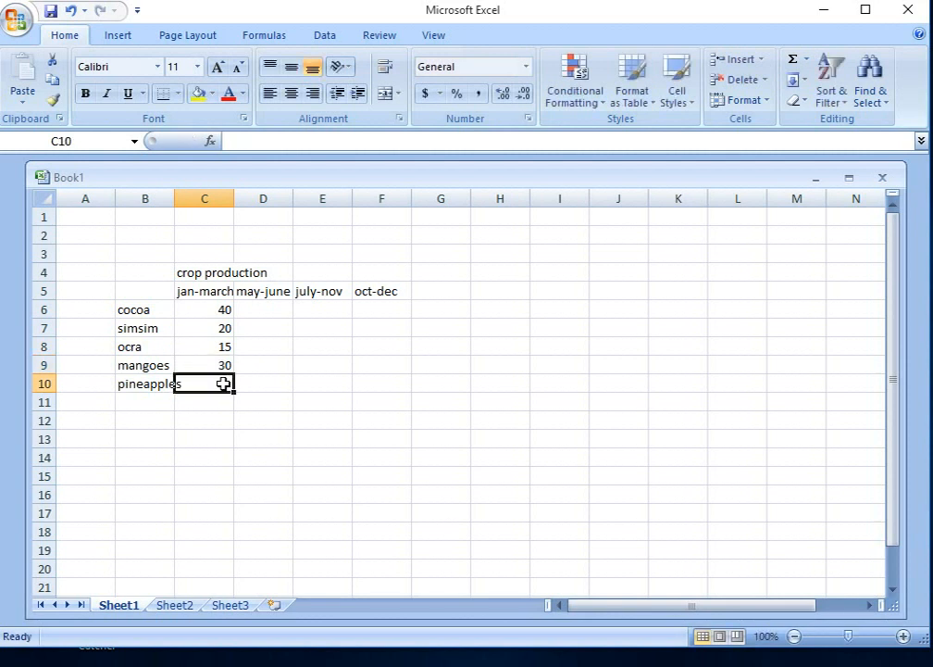
type("5")
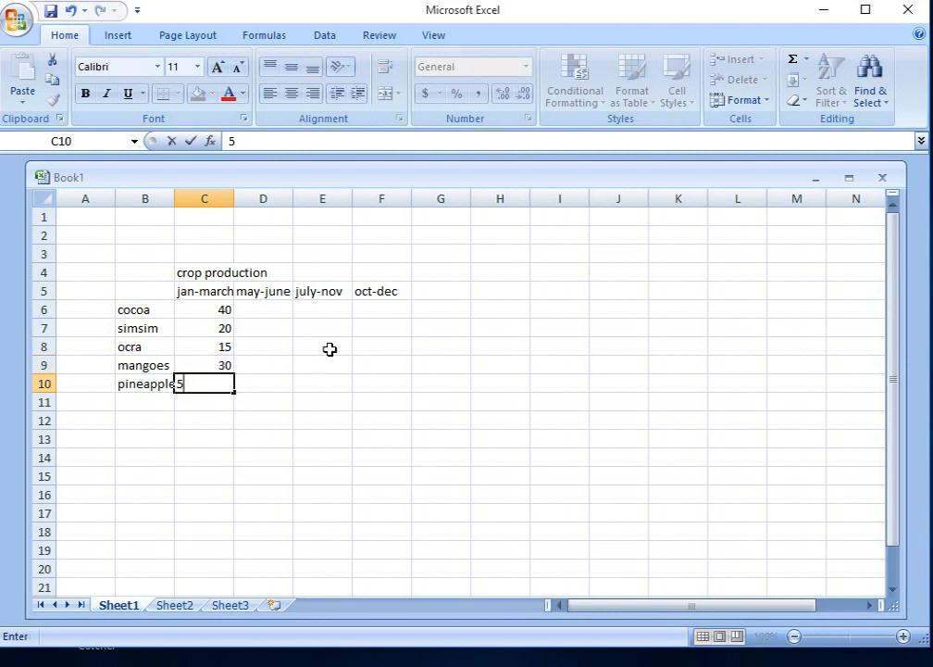
Step: Fill the may-june column with 50, 30, 5, 20 and 10 in cells D6 to D10
left_click(284, 312)
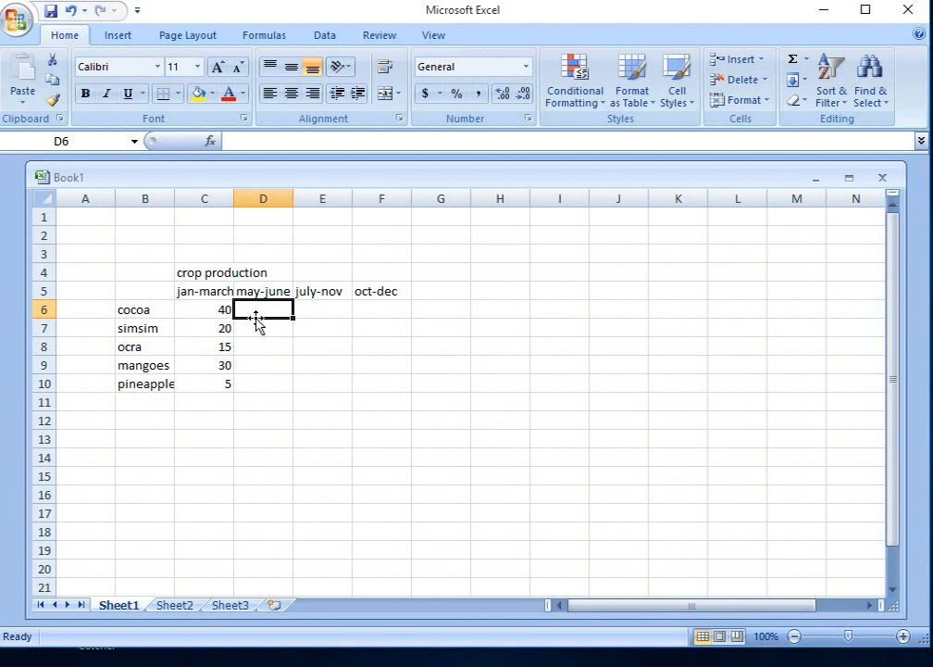
type("50")
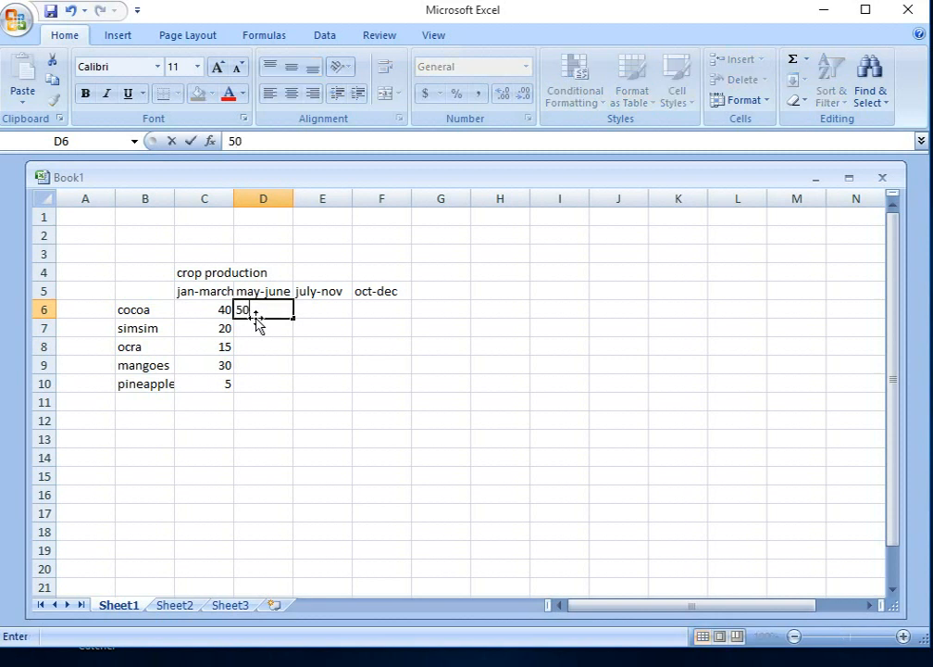
key("Return")
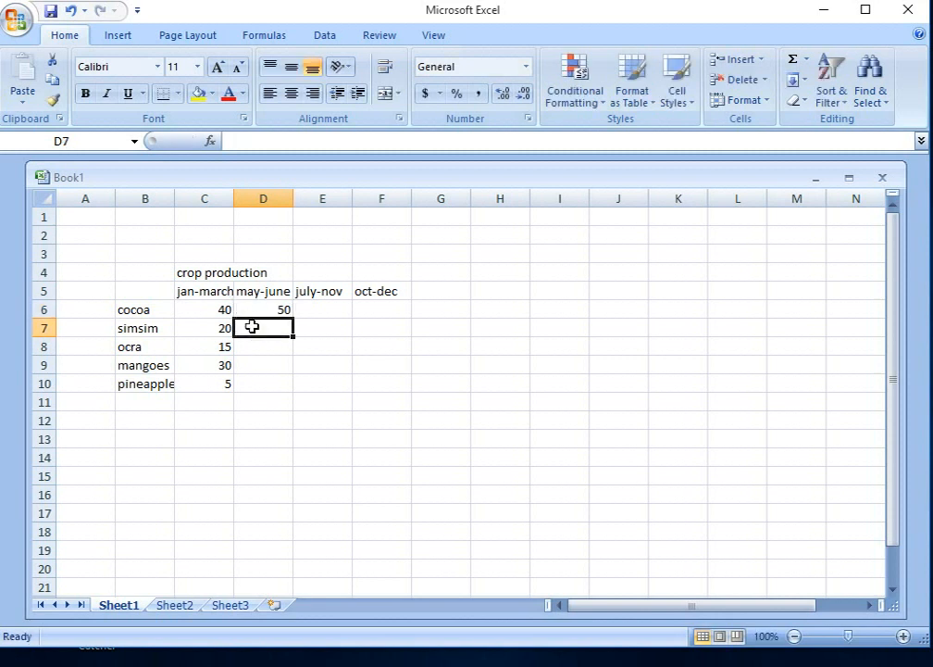
type("30")
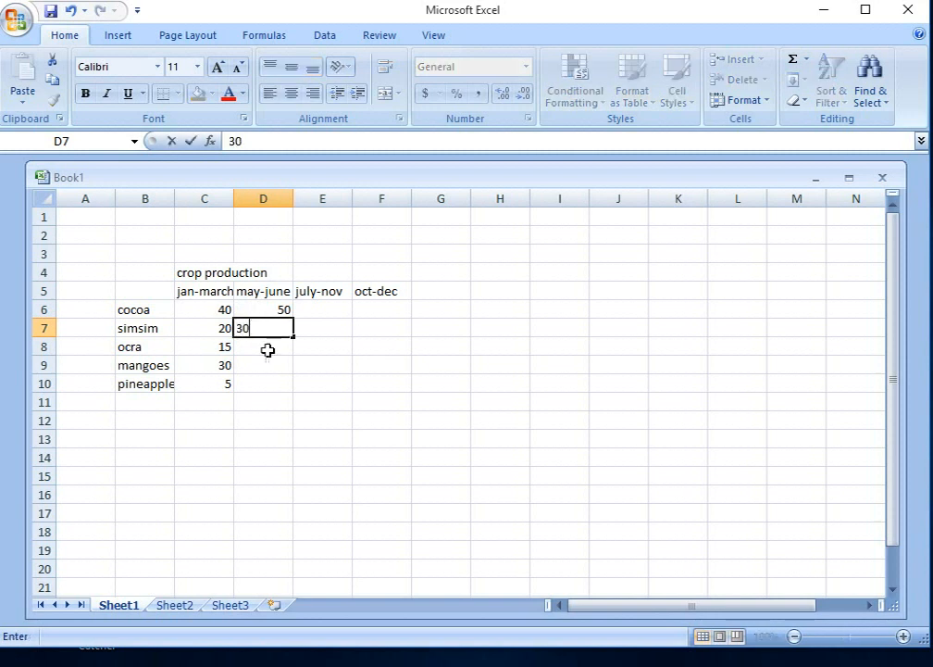
key("Return")
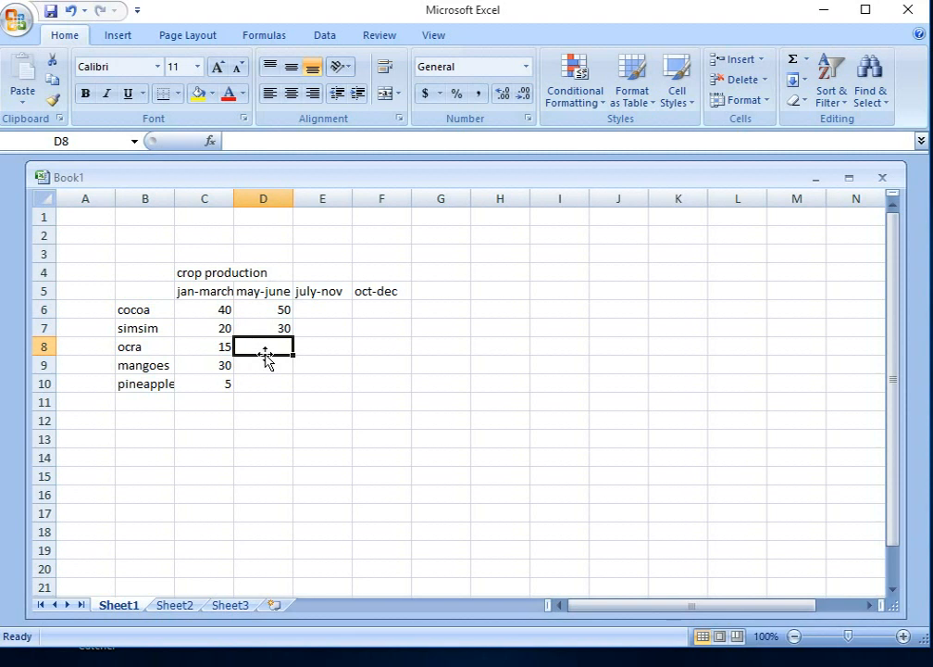
type("5")
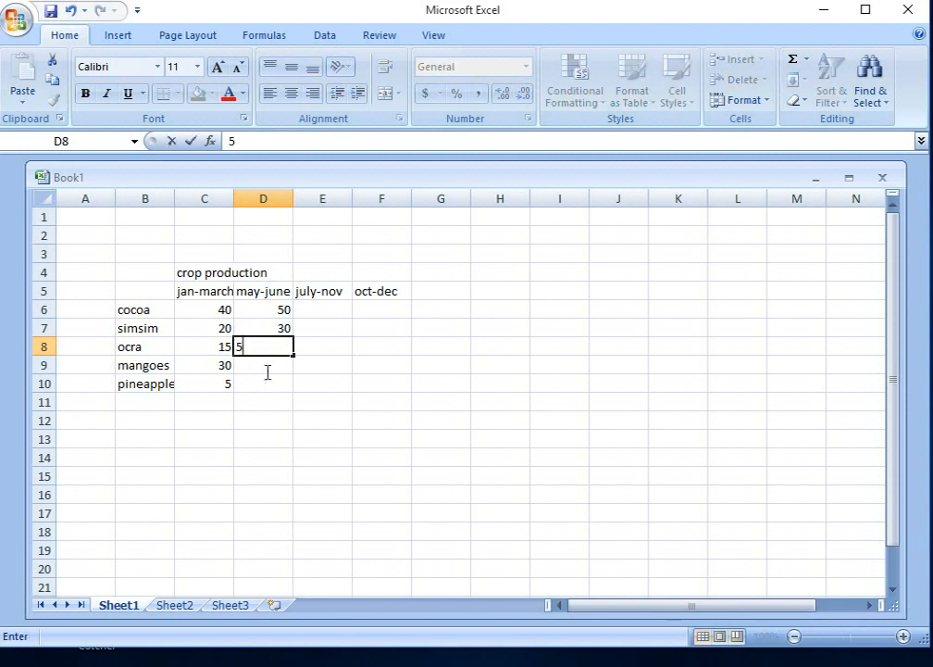
key("Return")
type("20")
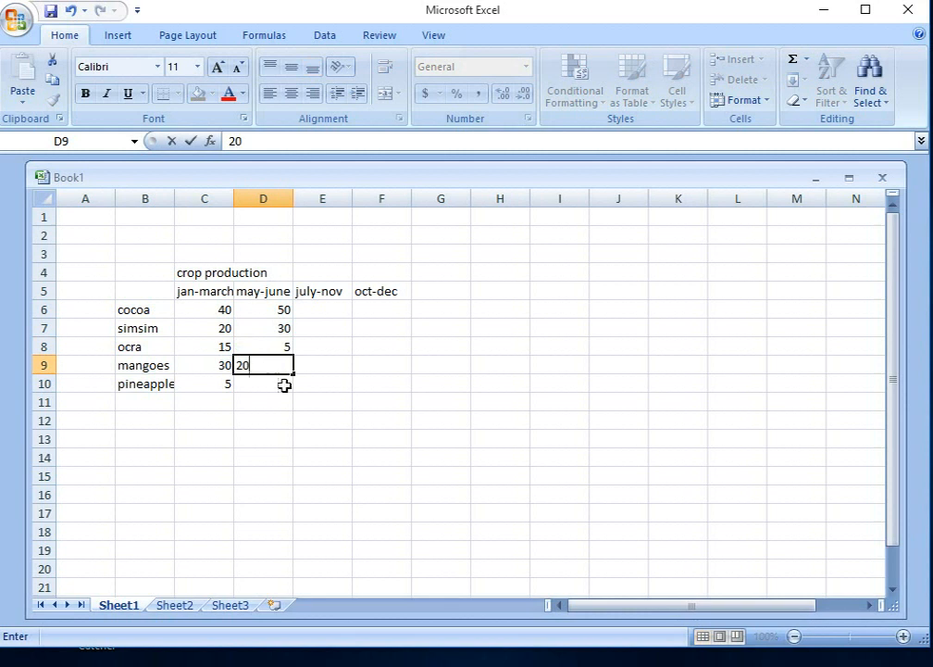
key("Return")
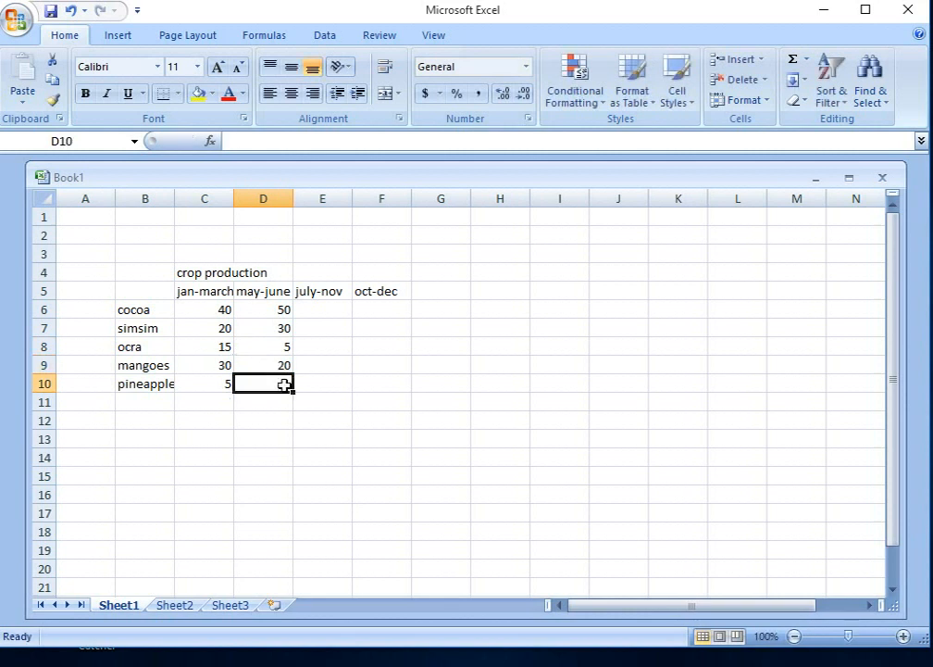
type("10")
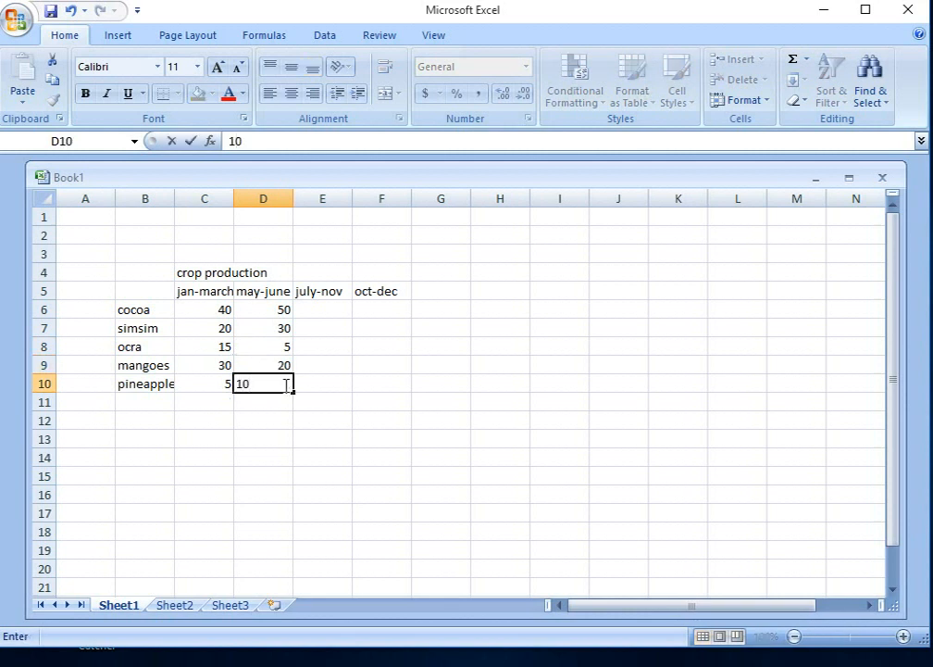
Step: Fill the july-nov column with 10, 5, 5, 10 and 30 in cells E6 to E10
left_click(332, 311)
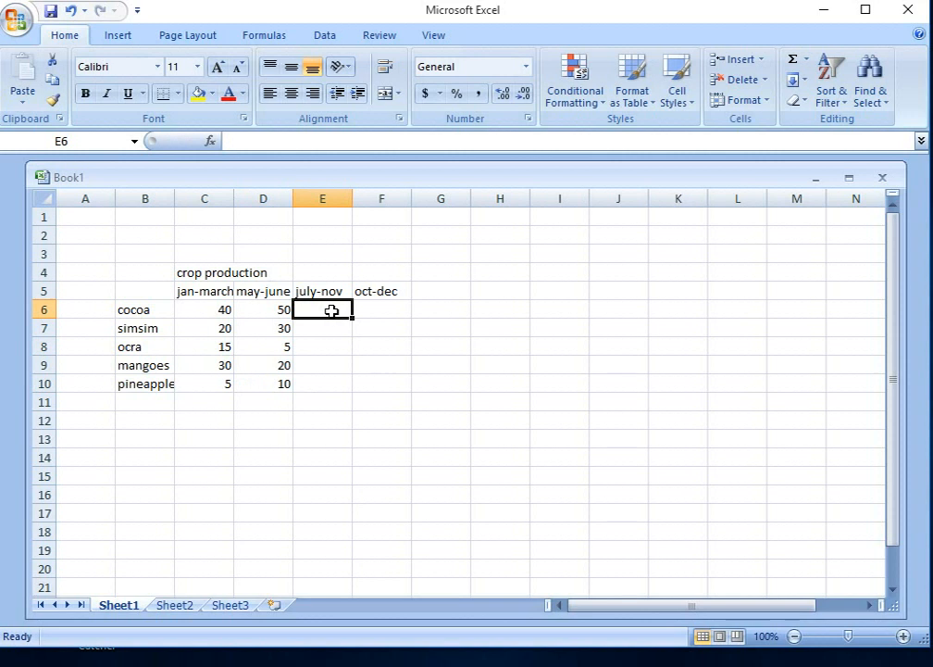
type("10")
left_click(329, 327)
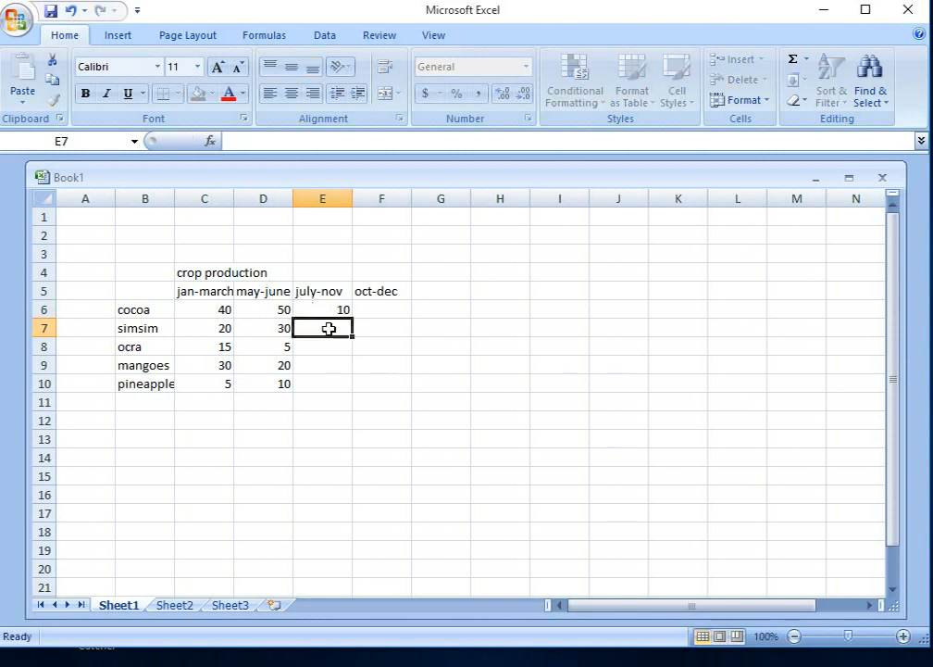
type("5")
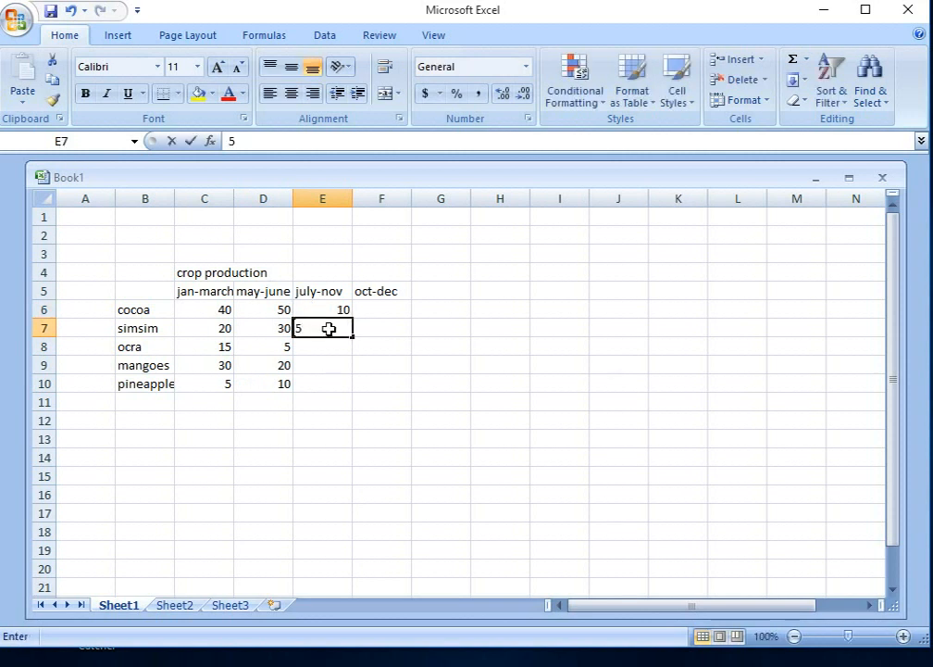
left_click(331, 346)
type("5")
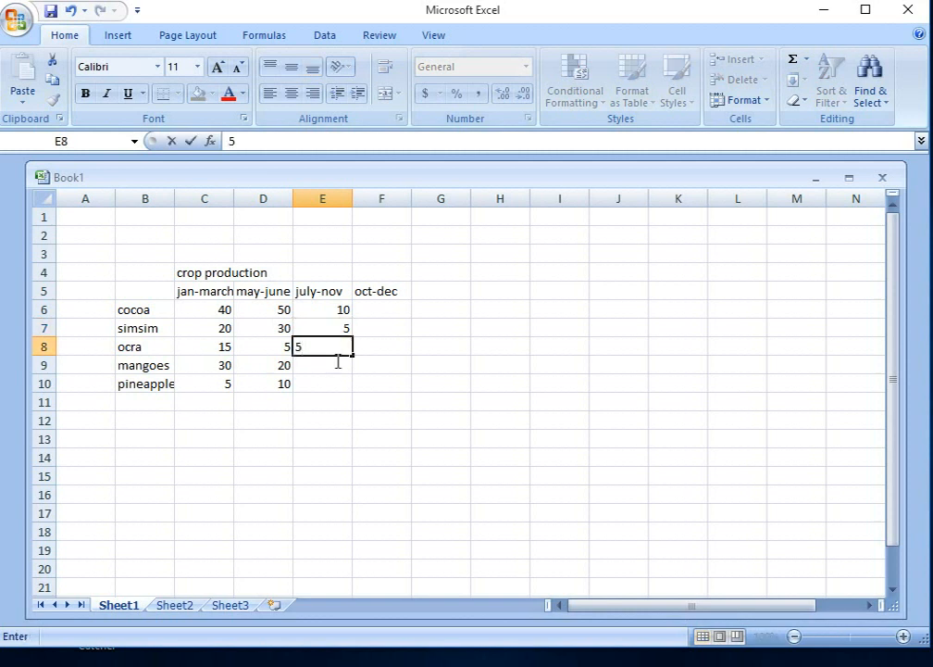
left_click(334, 371)
type("10")
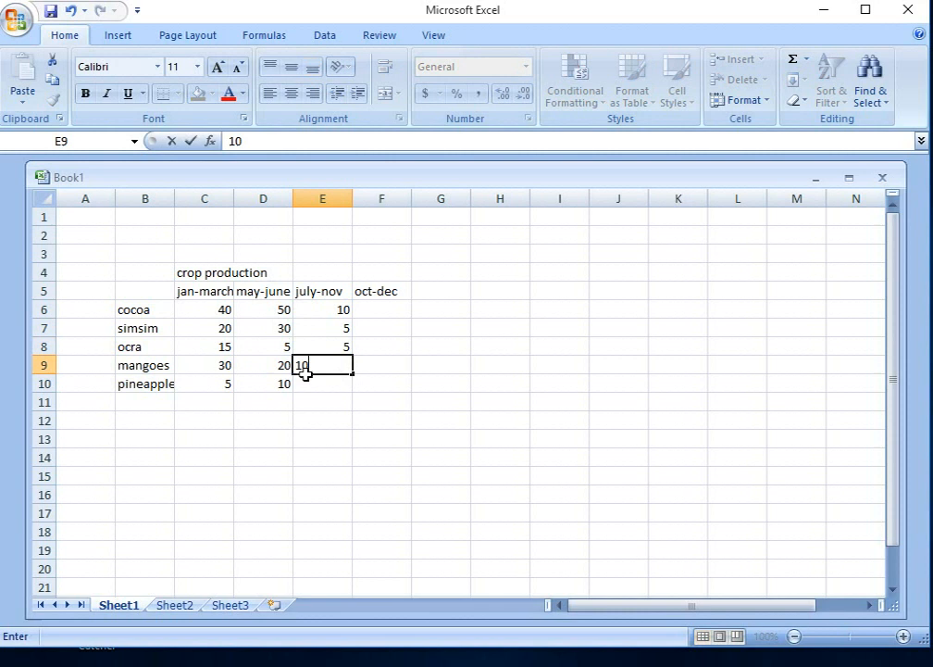
left_click(336, 383)
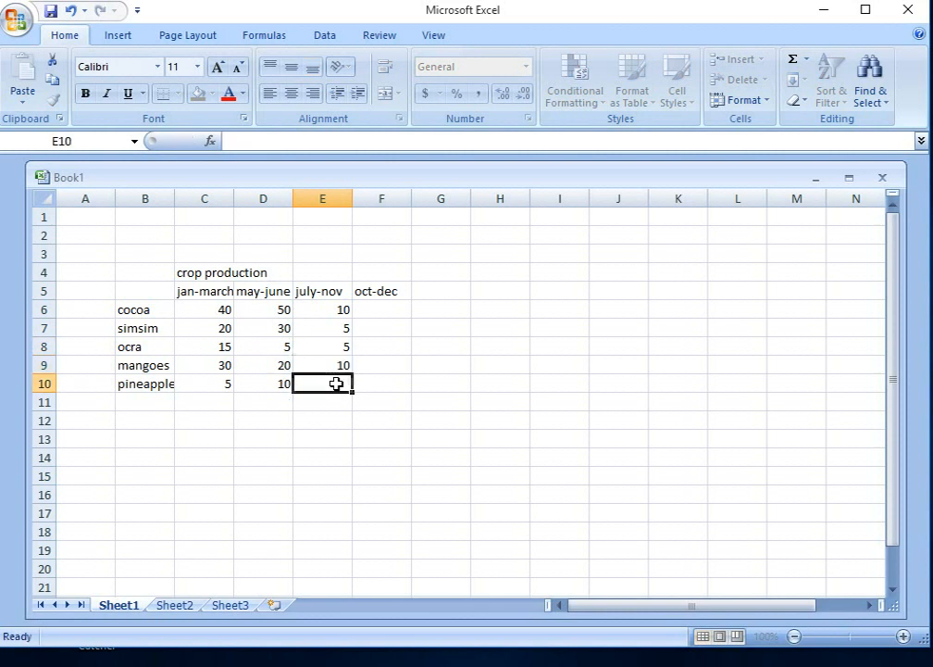
type("30")
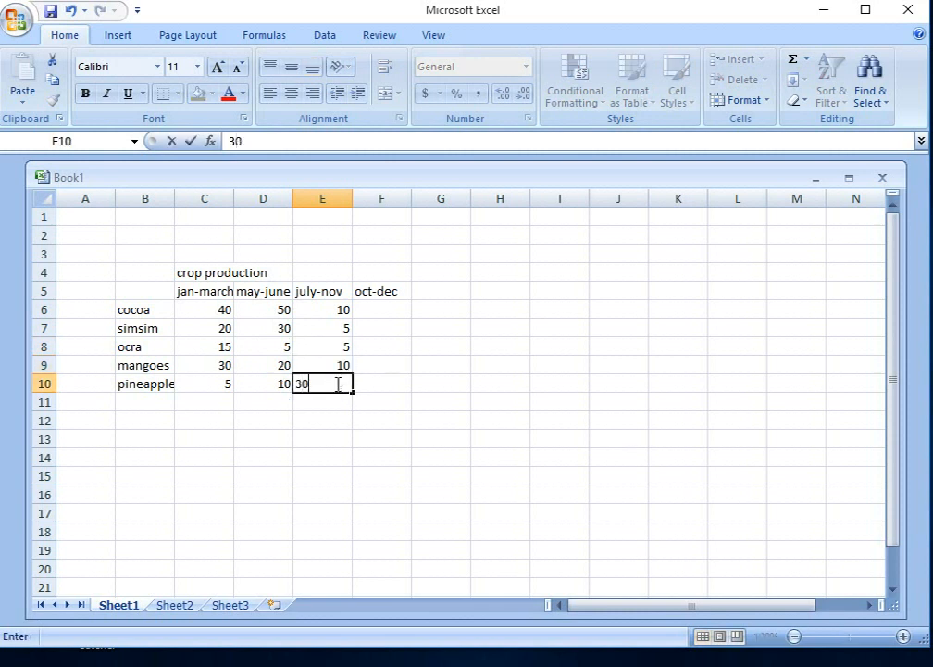
Step: Fill the oct-dec column with 15, 40, 15, 10 and 5 in cells F6 to F10
left_click(385, 309)
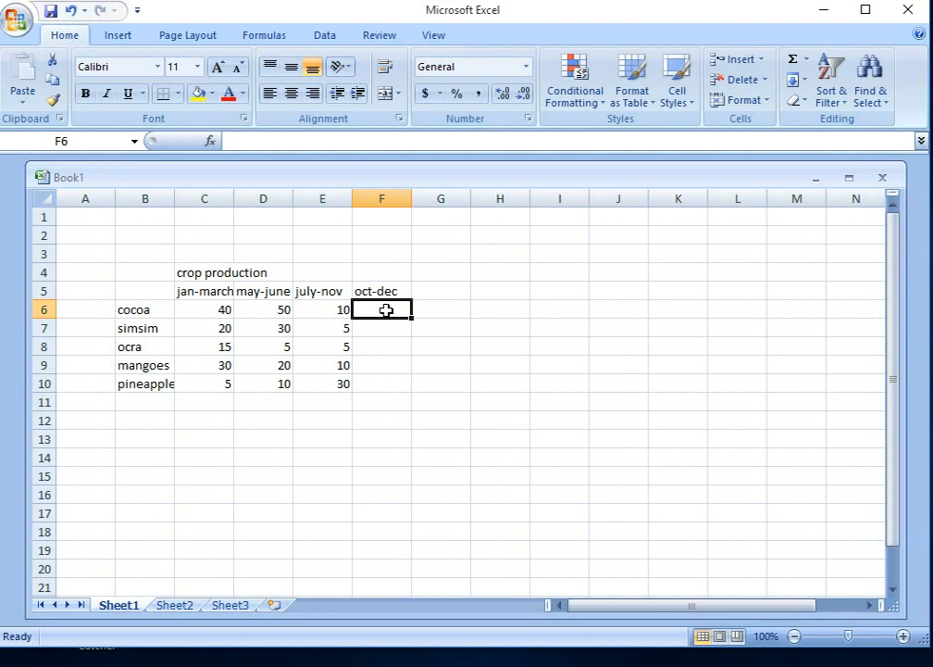
type("15")
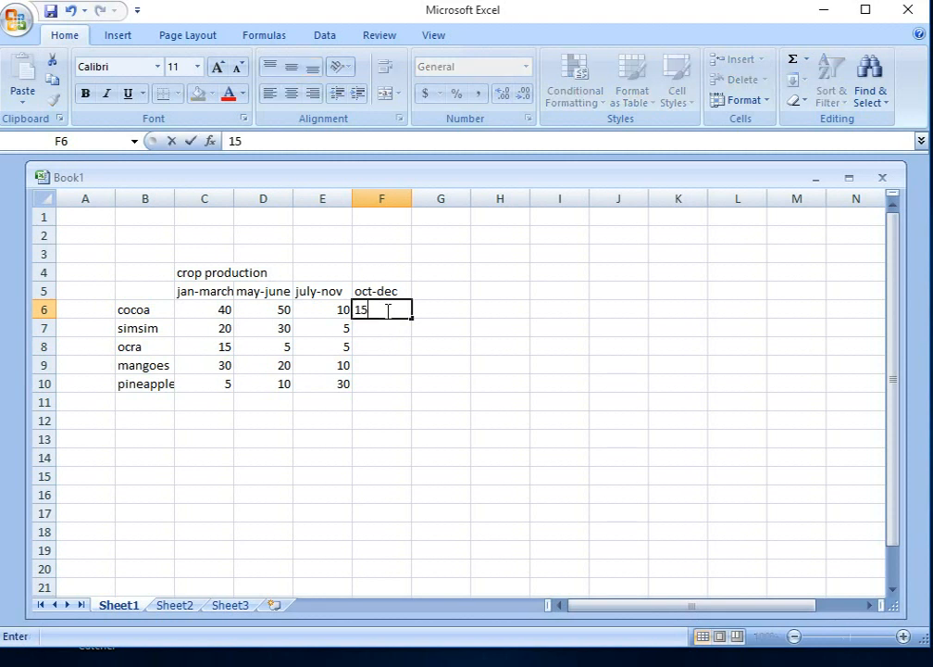
left_click(386, 329)
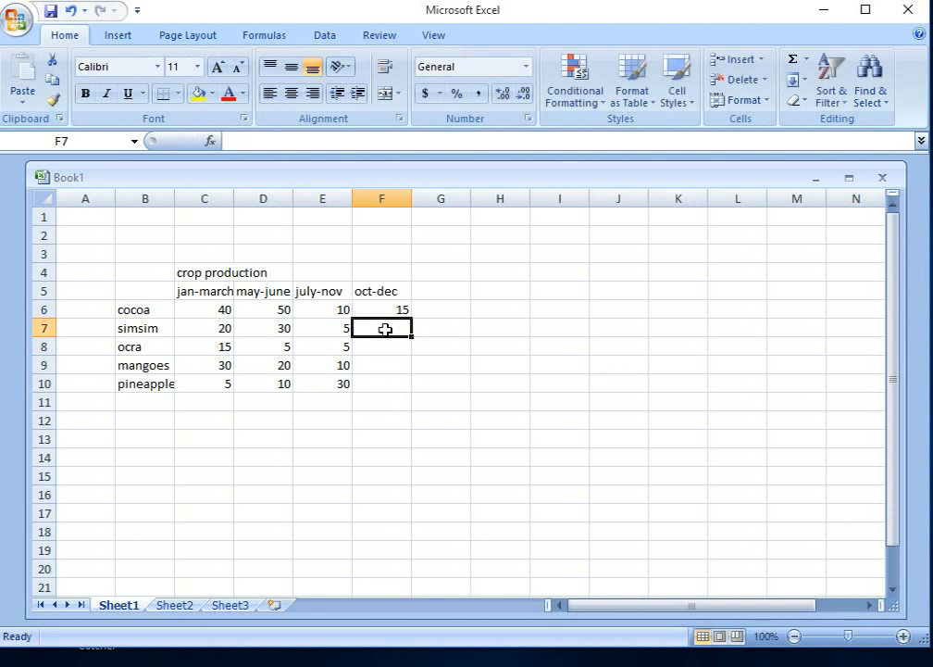
type("40")
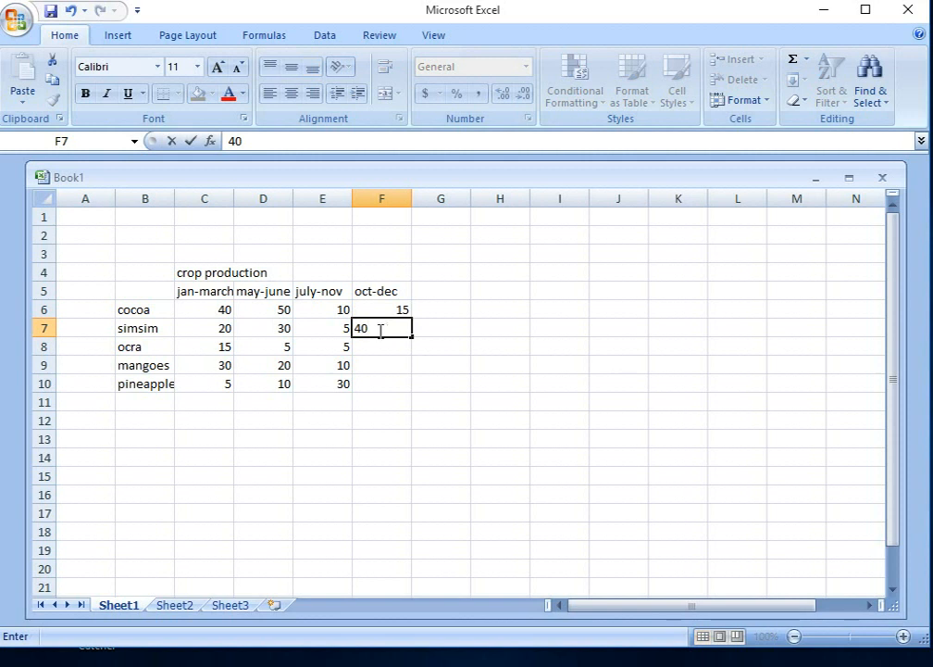
left_click(405, 346)
type("15")
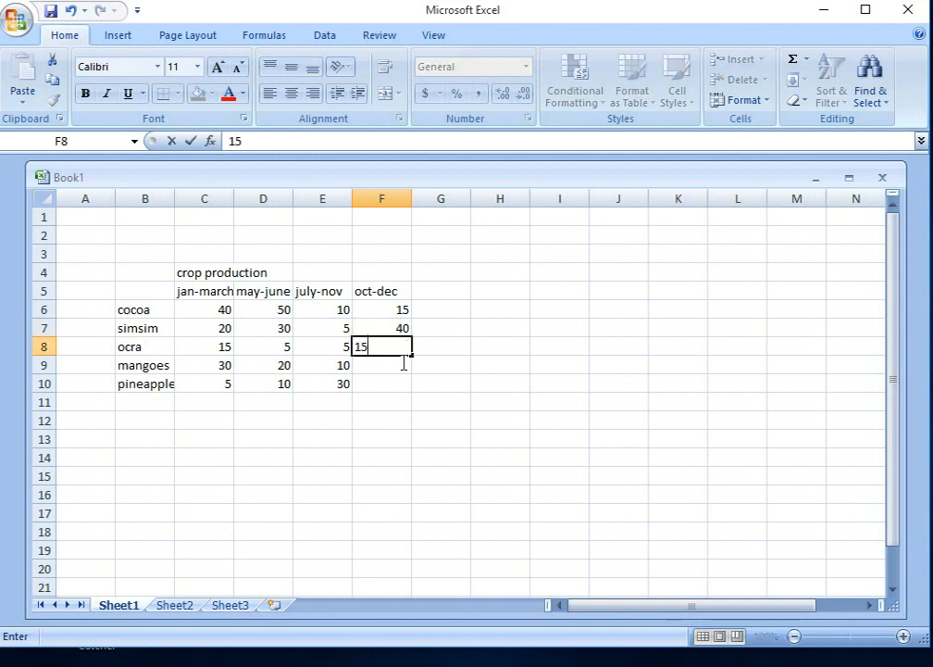
left_click(404, 363)
type("10")
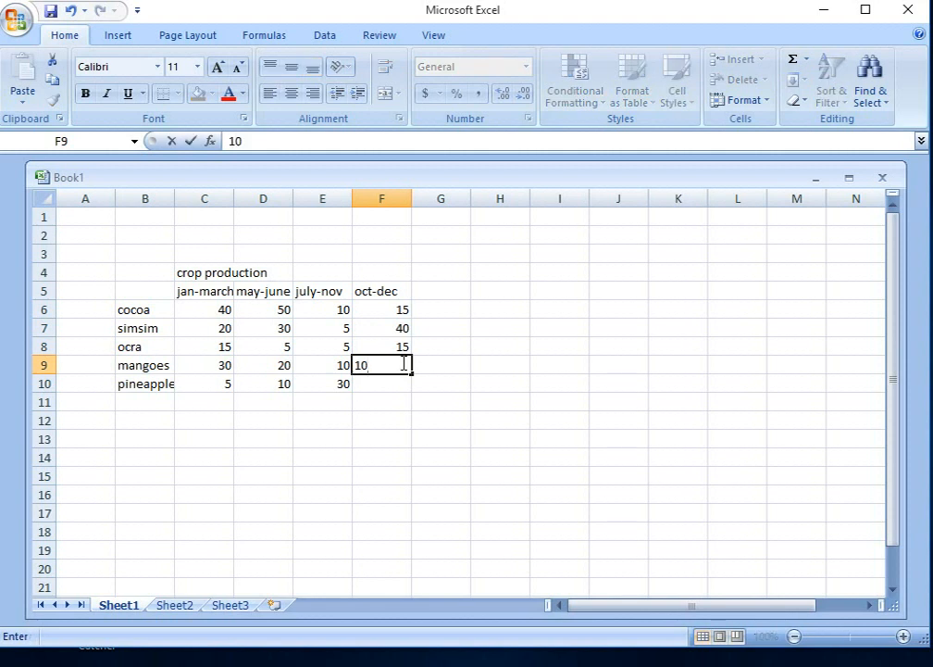
left_click(398, 384)
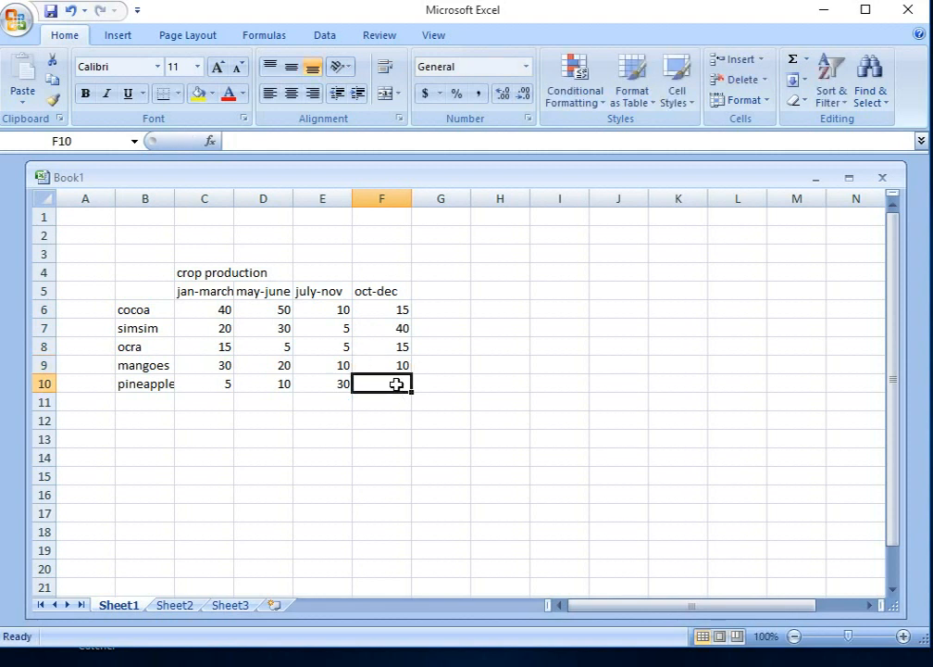
type("5")
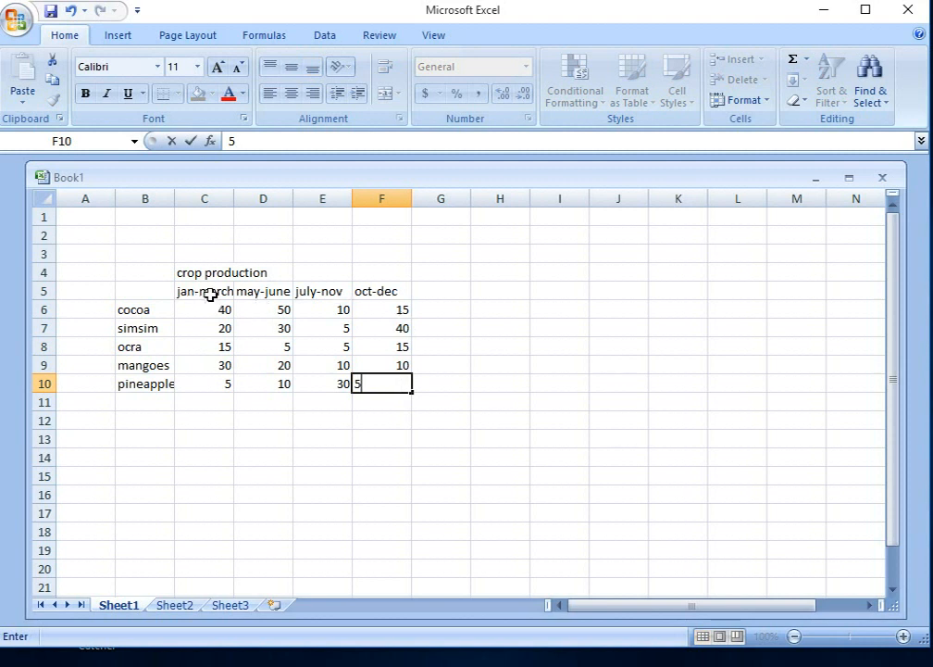
Step: Shade the jan-march cells C5 to C10 dark blue and the may-june cells D5 to D10 dark olive green
left_click_drag(210, 294, 210, 383)
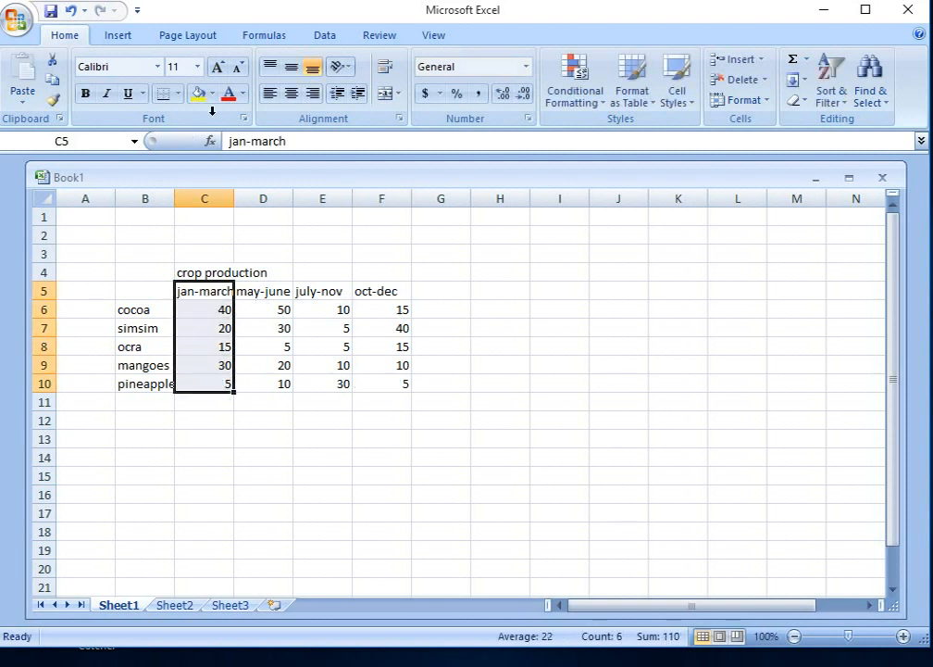
left_click(213, 94)
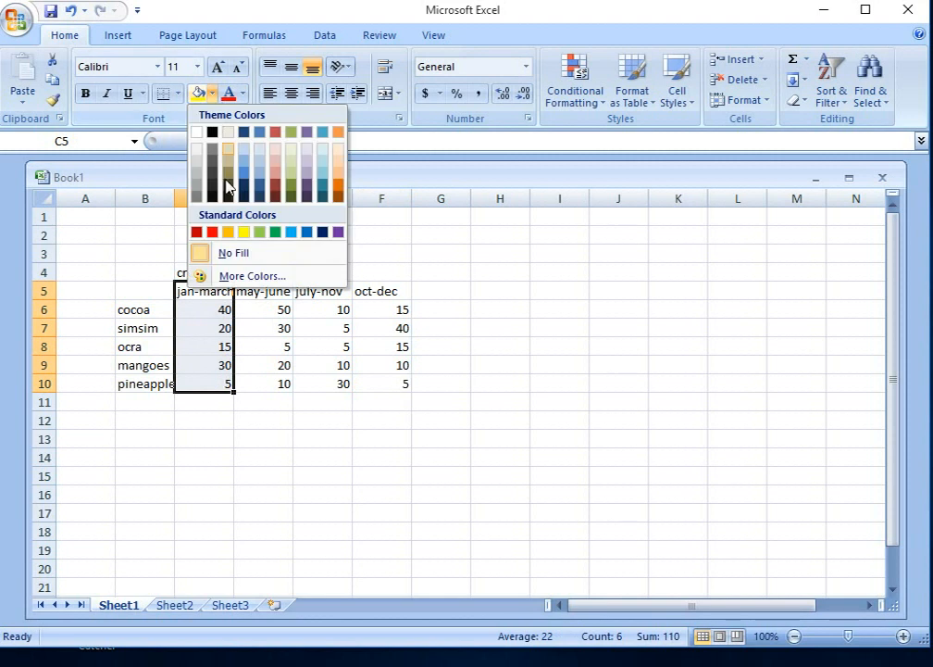
left_click(261, 188)
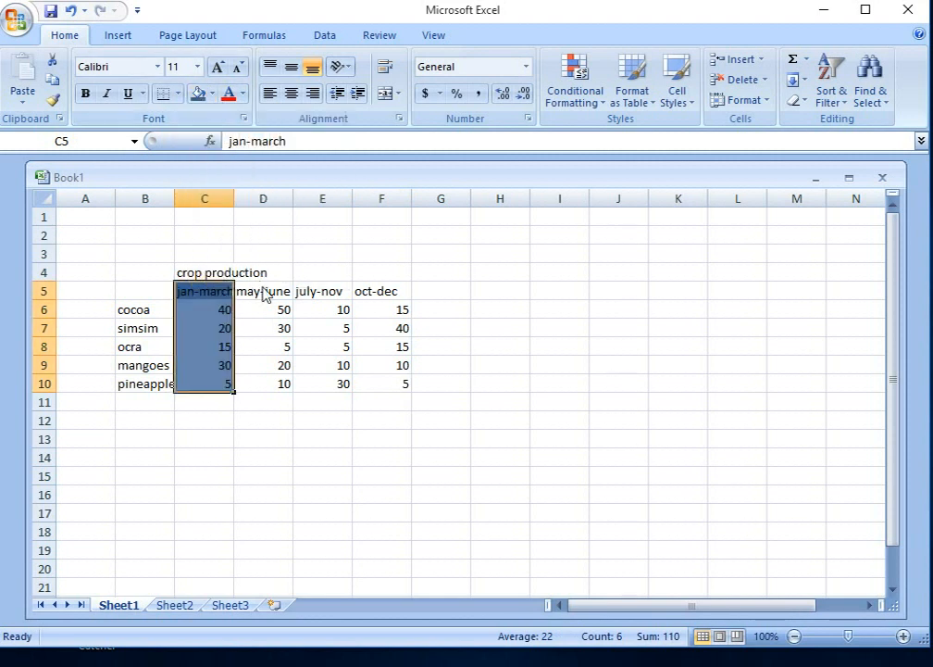
left_click_drag(264, 294, 281, 382)
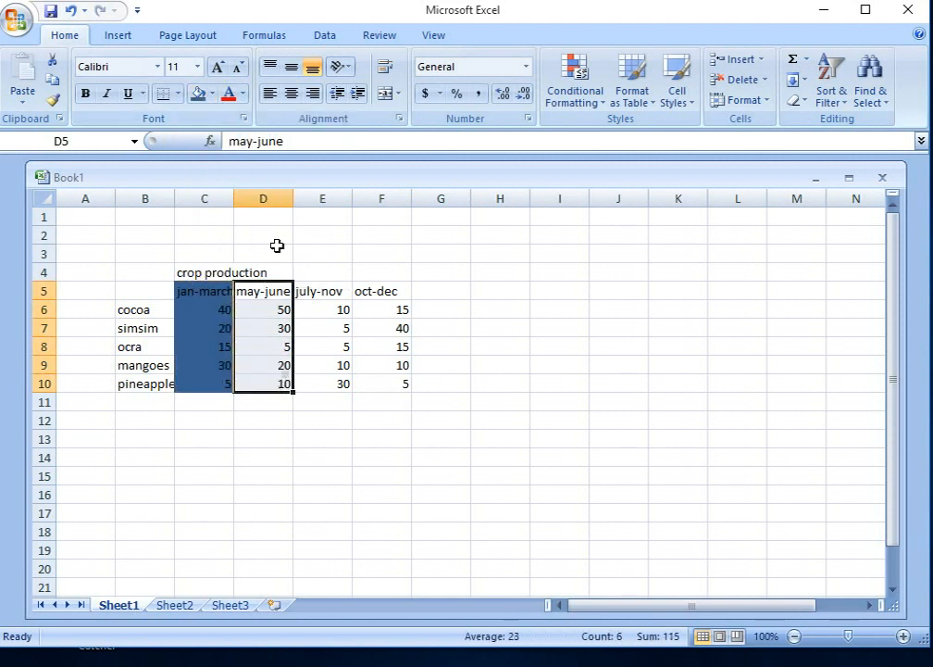
left_click(213, 95)
left_click(295, 188)
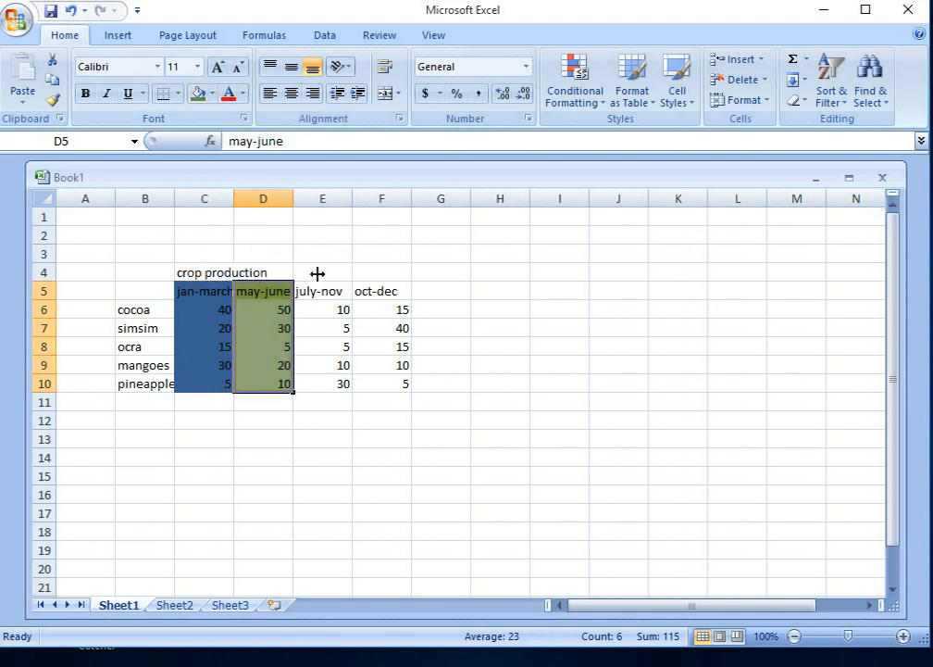
Step: Shade the july-nov cells E5 to E10 light red and the oct-dec cells F5 to F10 very dark red
left_click_drag(331, 290, 337, 381)
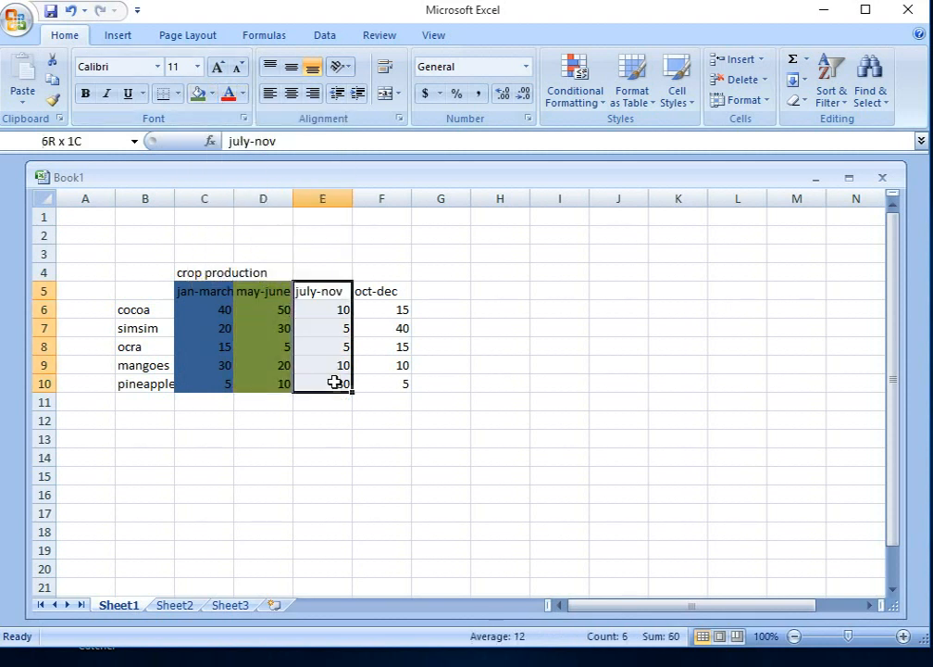
left_click(213, 94)
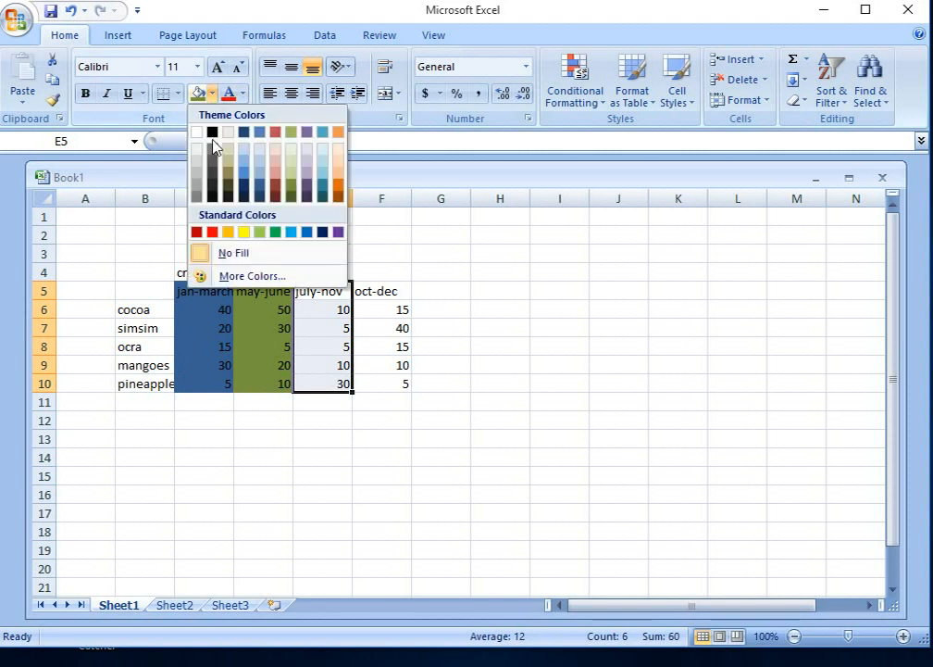
left_click(276, 176)
left_click_drag(379, 289, 401, 381)
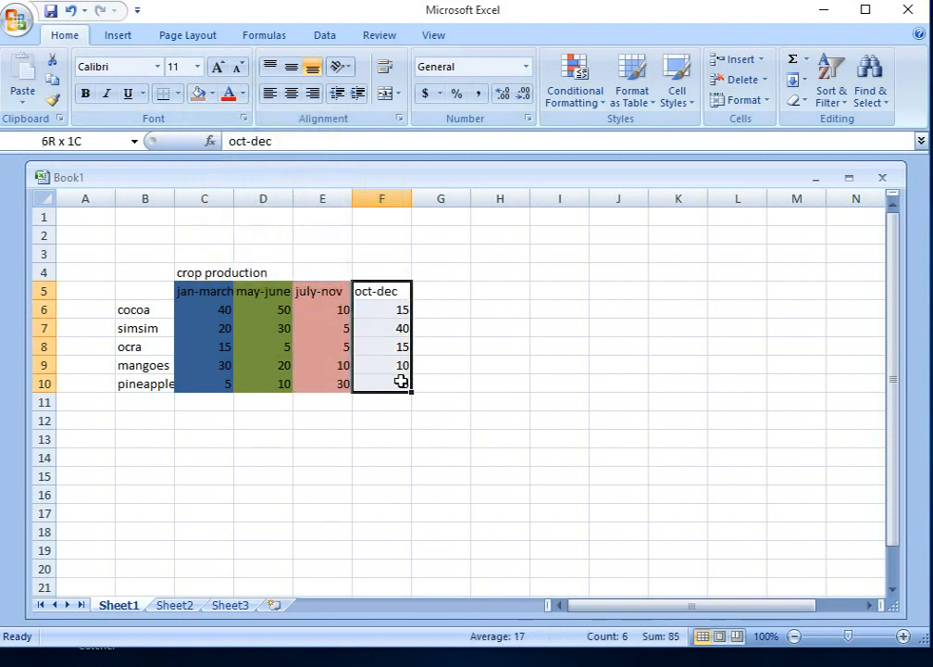
left_click(212, 96)
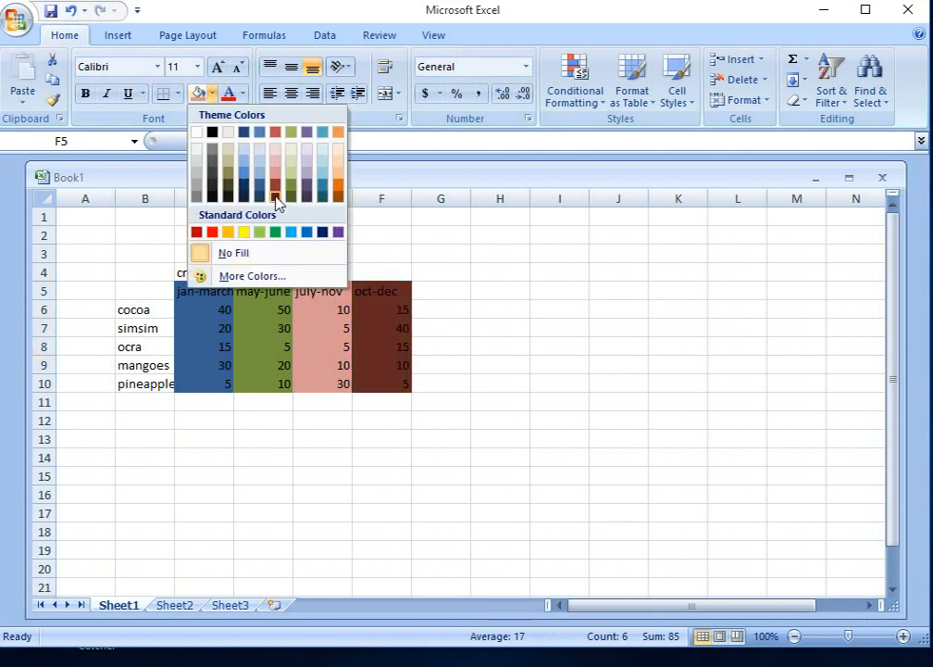
left_click(276, 197)
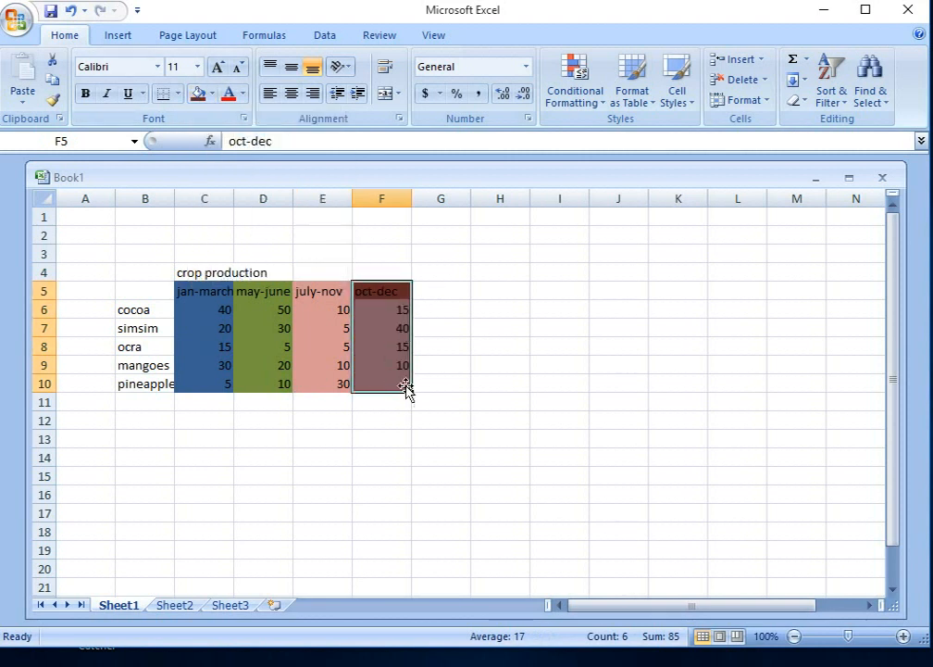
Step: Change the font colour of the shaded table cells C5 to F10 to white
left_click_drag(406, 385, 190, 291)
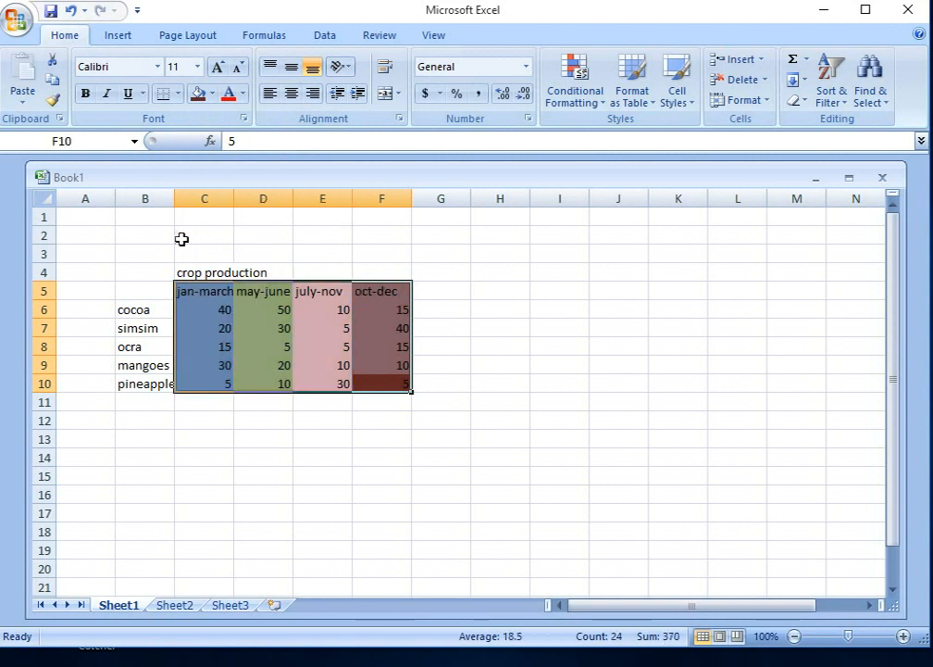
left_click(243, 93)
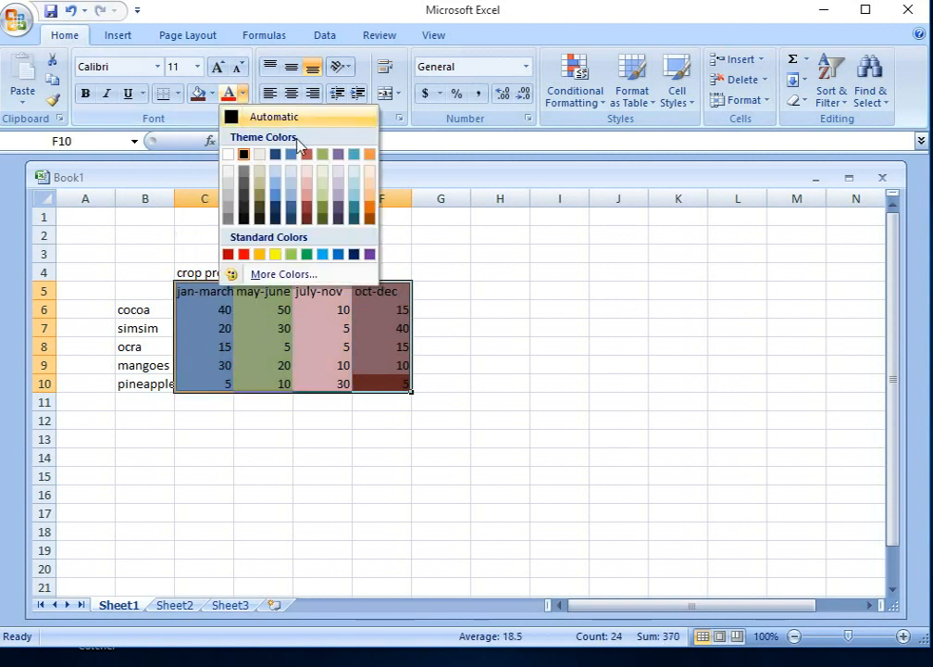
left_click(238, 154)
left_click(360, 345)
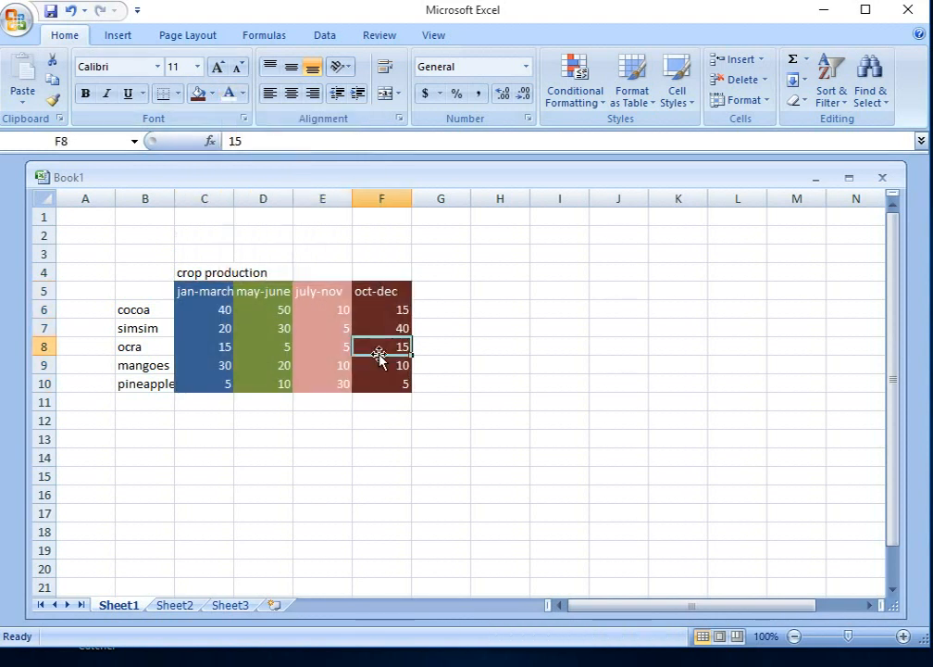
left_click(451, 368)
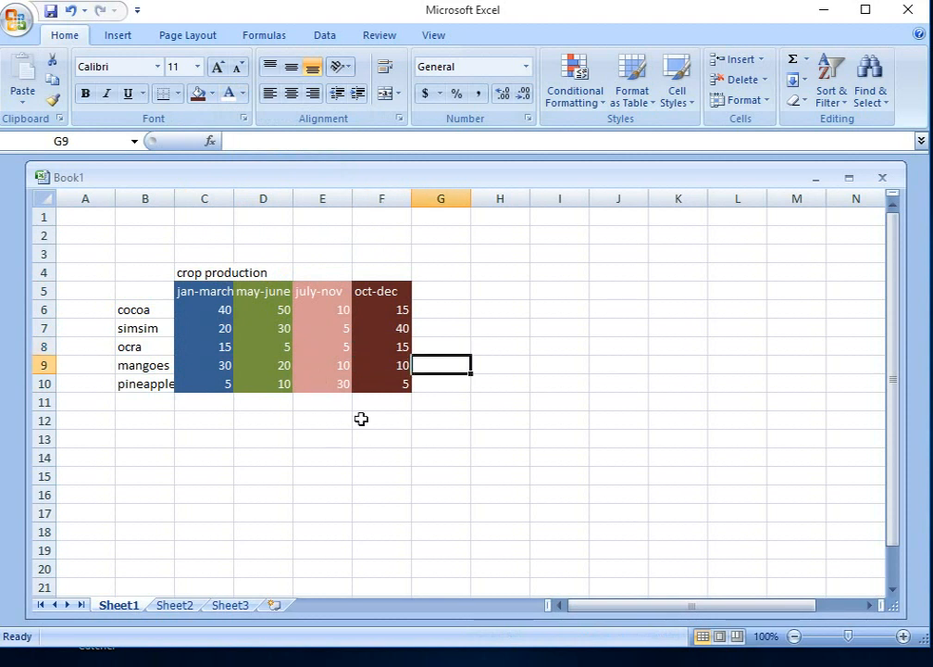
Step: Increase the font size of the shaded table cells C5 to F10 to 18
left_click_drag(405, 387, 201, 290)
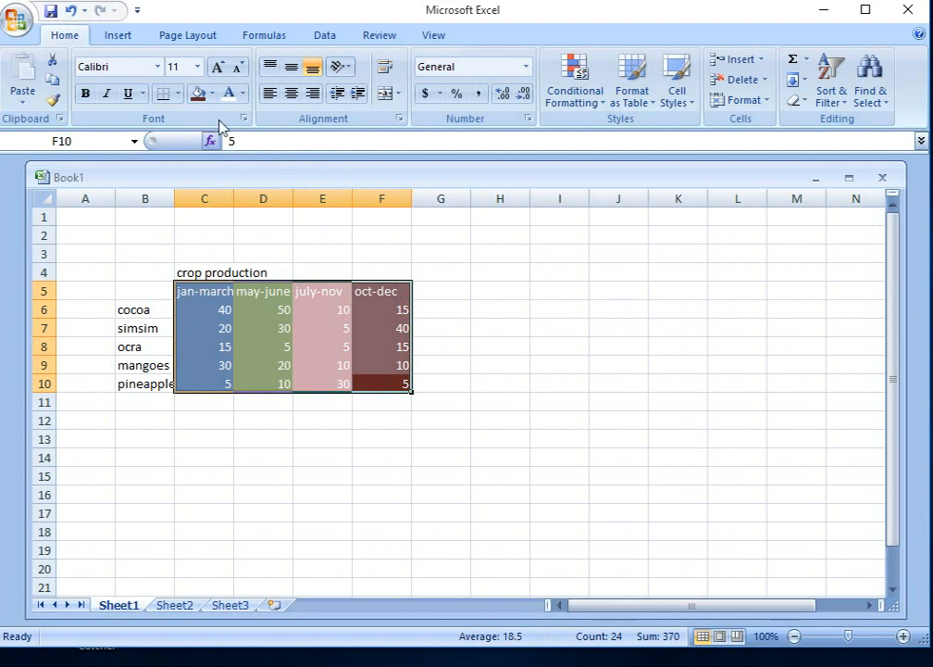
left_click(219, 68)
left_click(218, 69)
left_click(219, 69)
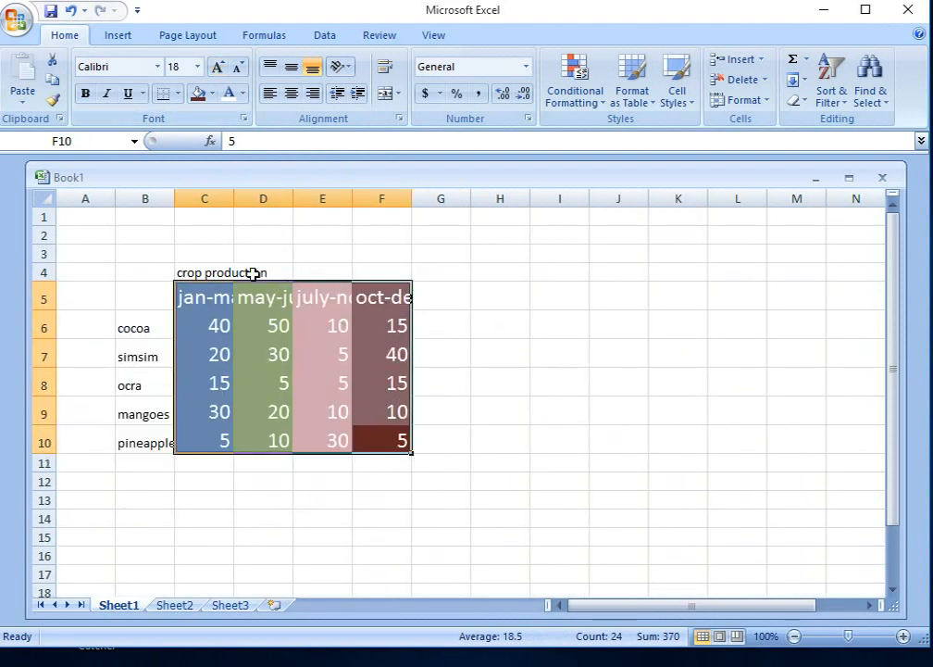
Step: Enlarge the font of the "crop production" title in row 4 to roughly match the table's text
left_click_drag(253, 274, 200, 272)
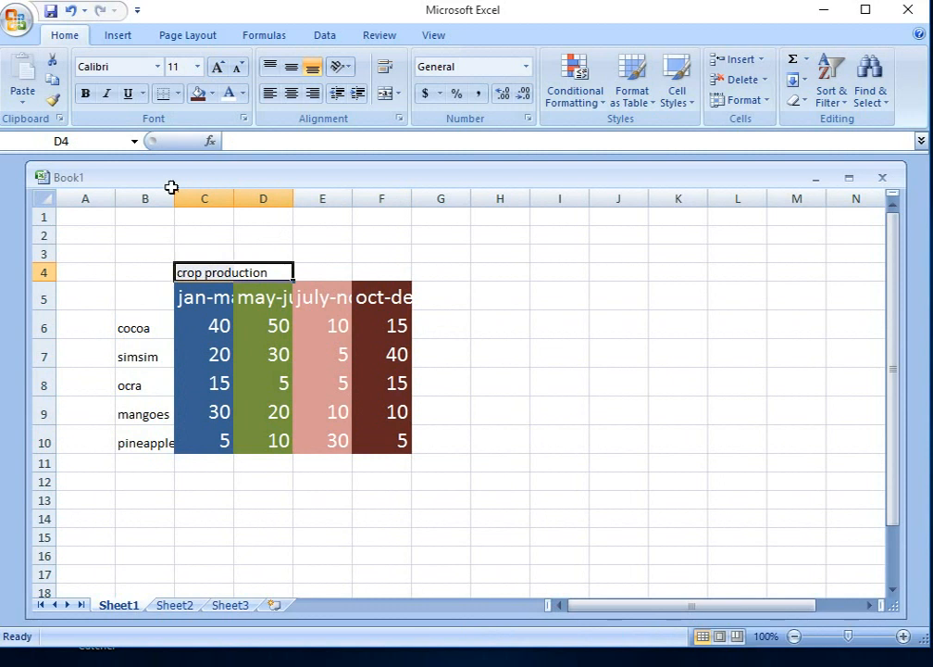
left_click(219, 68)
left_click(219, 68)
left_click(220, 69)
left_click(219, 68)
left_click(220, 69)
left_click(504, 394)
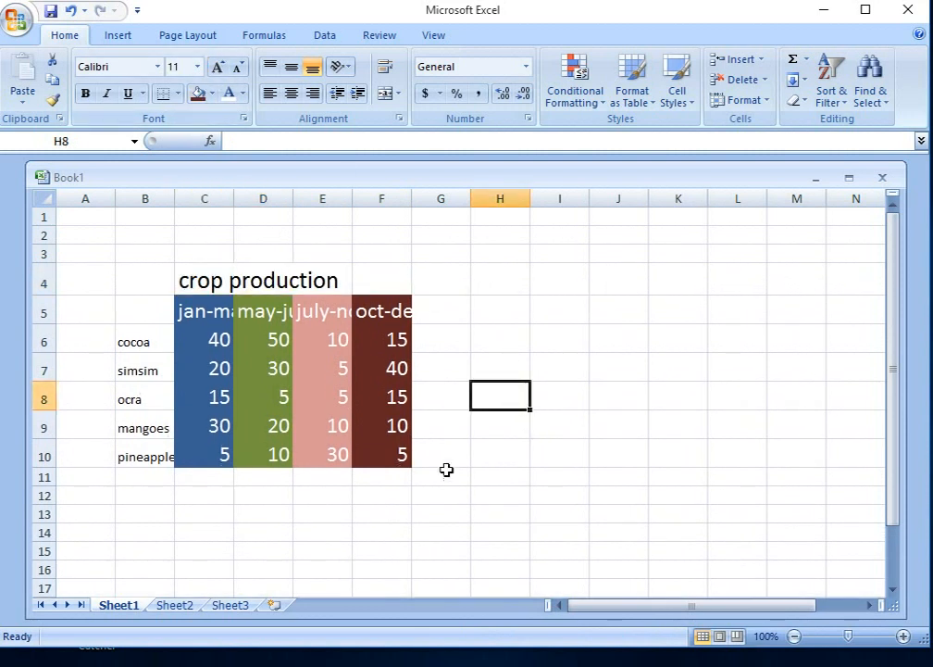
Step: Increase the font size of the crop names in cells B5 to B10 to 14
left_click_drag(148, 456, 123, 315)
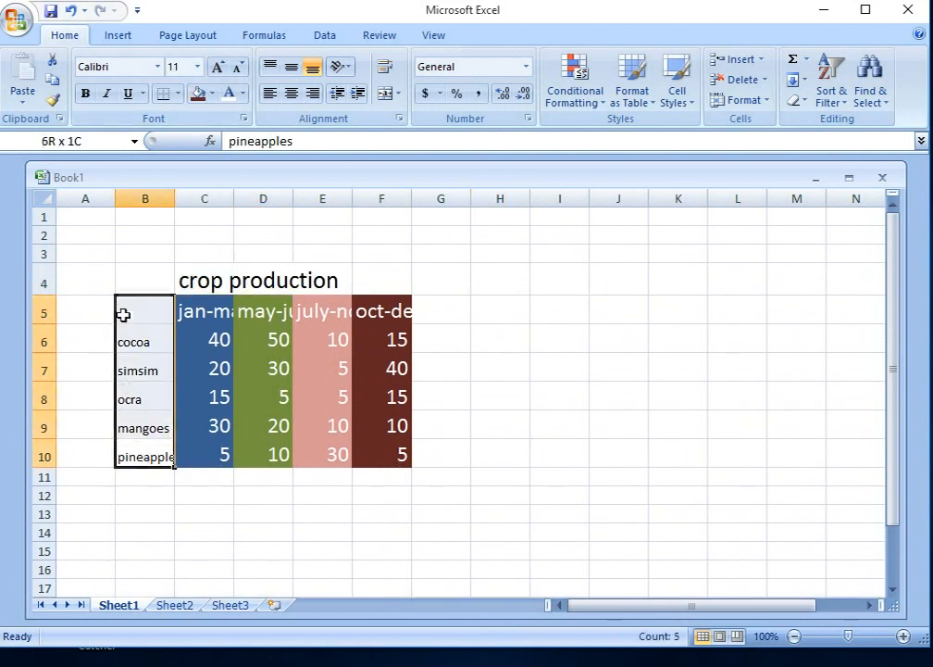
left_click(217, 69)
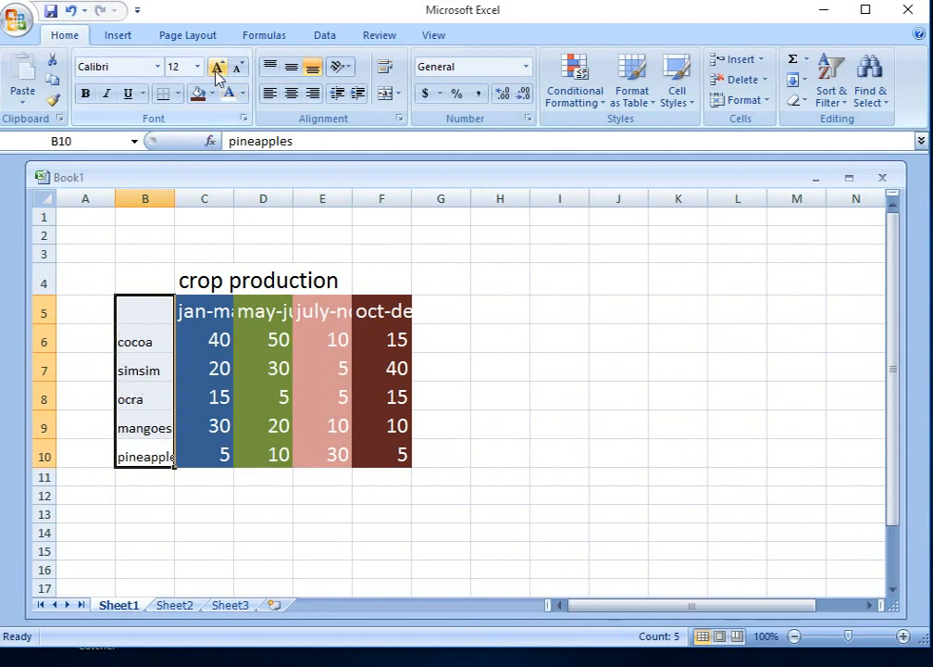
left_click(217, 68)
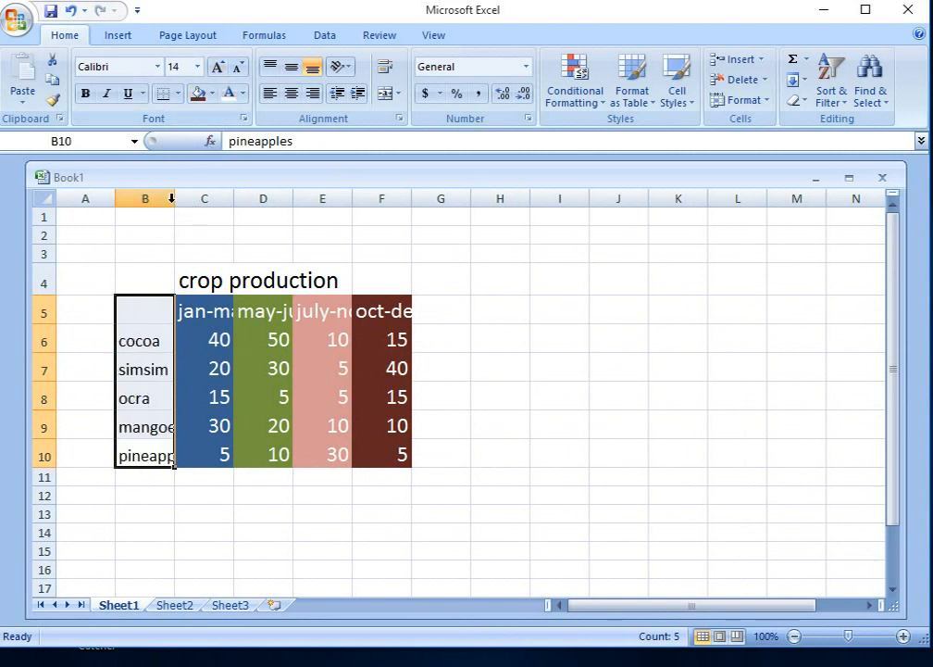
Step: Widen columns B to F so the crop names and all period headings fit fully inside their cells
left_click_drag(174, 198, 208, 198)
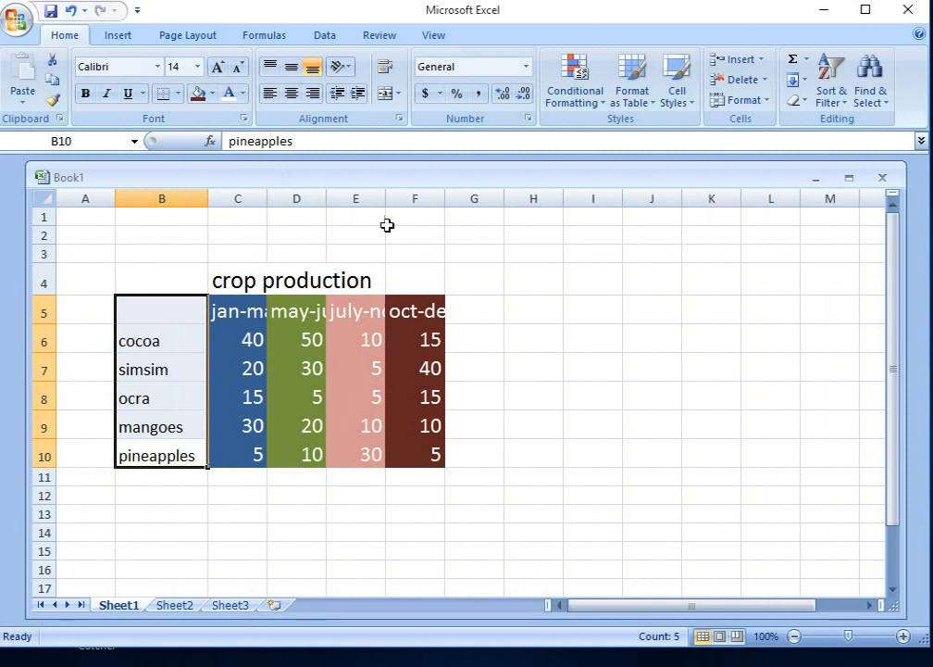
left_click_drag(387, 202, 420, 199)
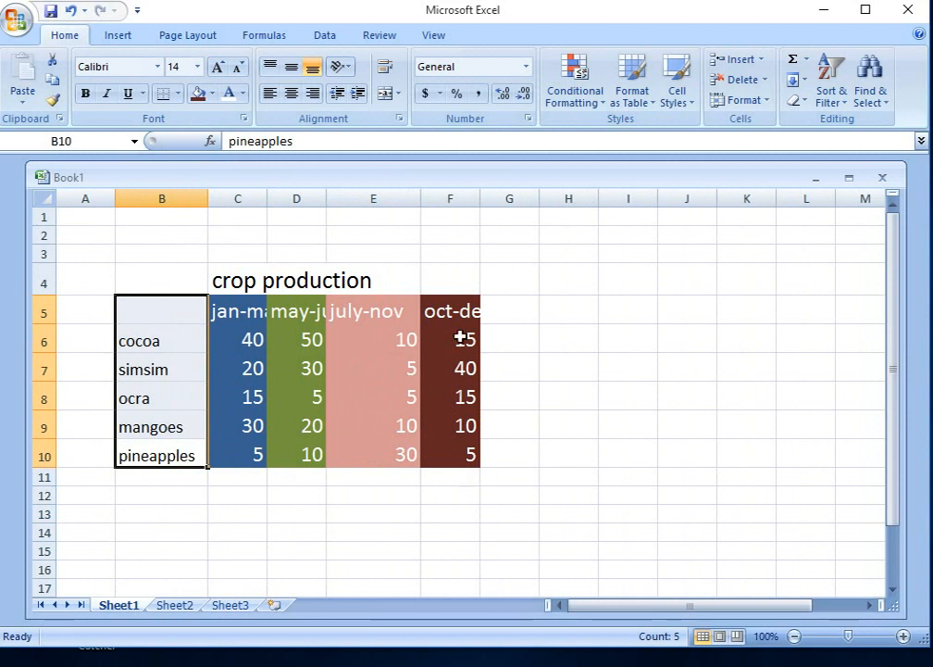
left_click_drag(481, 199, 497, 199)
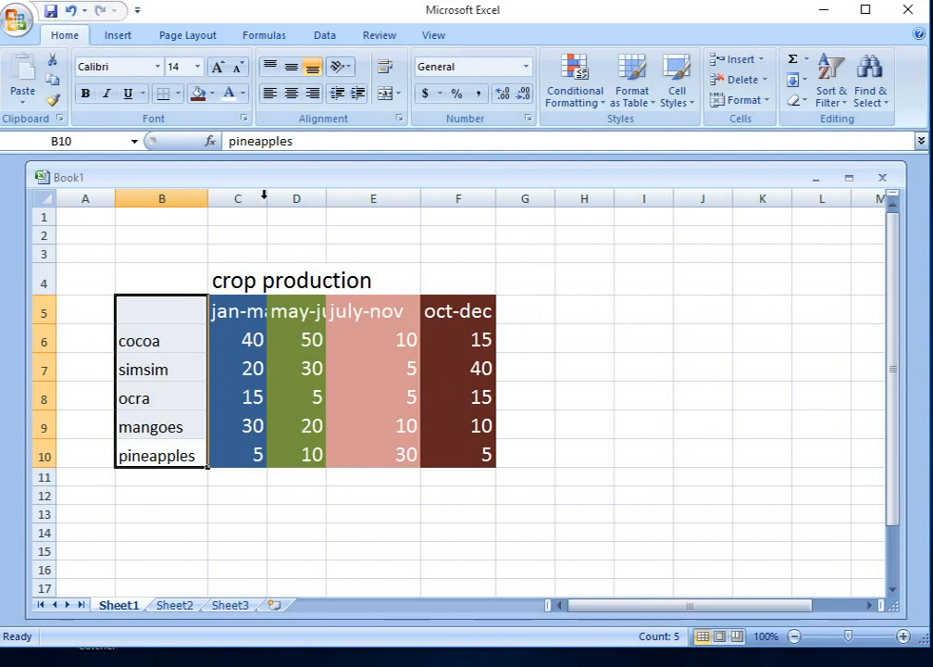
left_click_drag(264, 194, 317, 187)
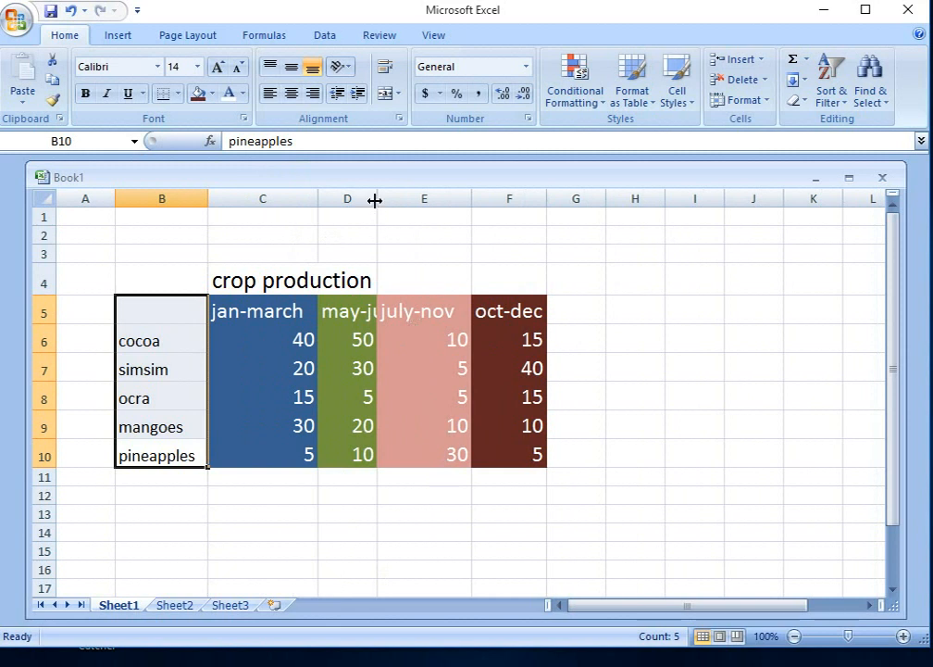
left_click_drag(375, 200, 415, 200)
mouse_move(534, 665)
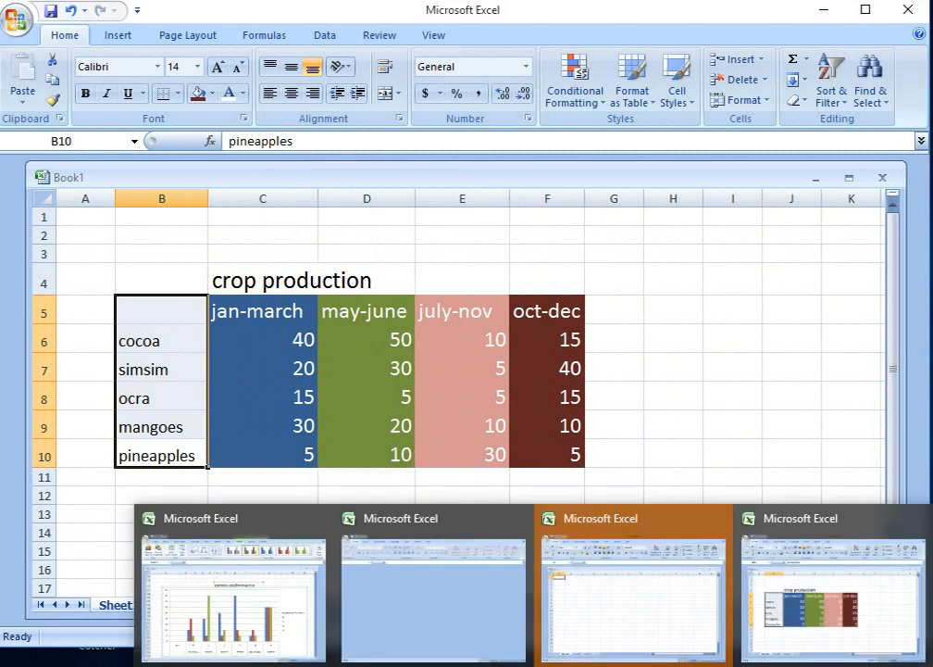
left_click(633, 592)
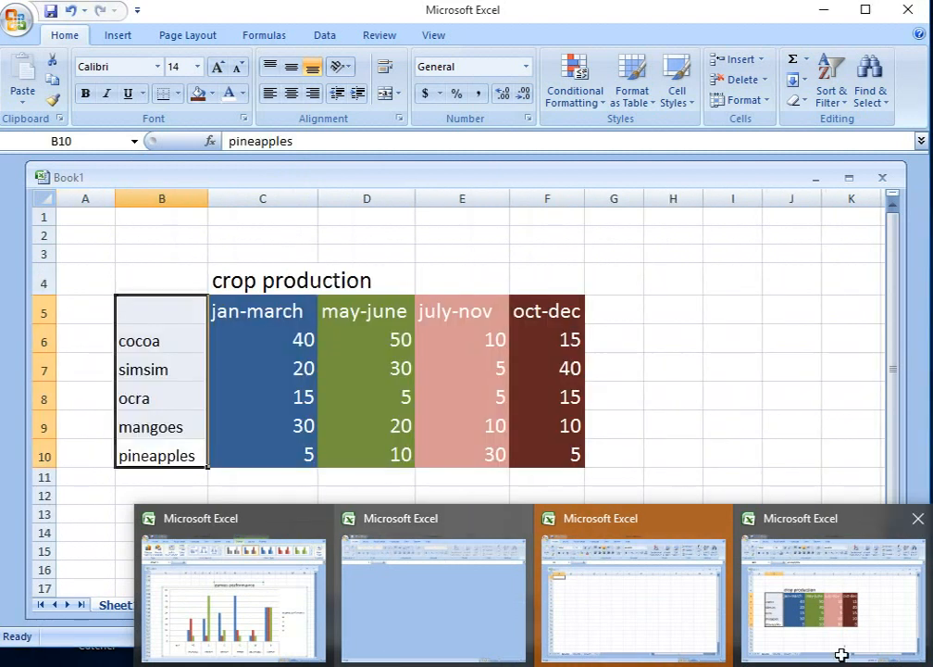
left_click(879, 648)
scroll(501, 478, "down", 2)
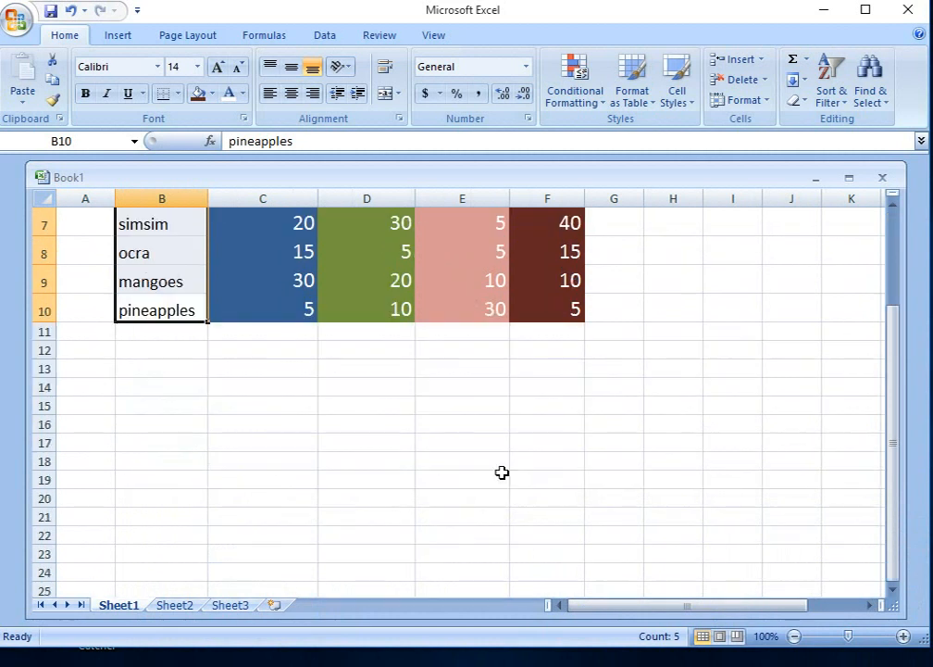
scroll(502, 474, "up", 1)
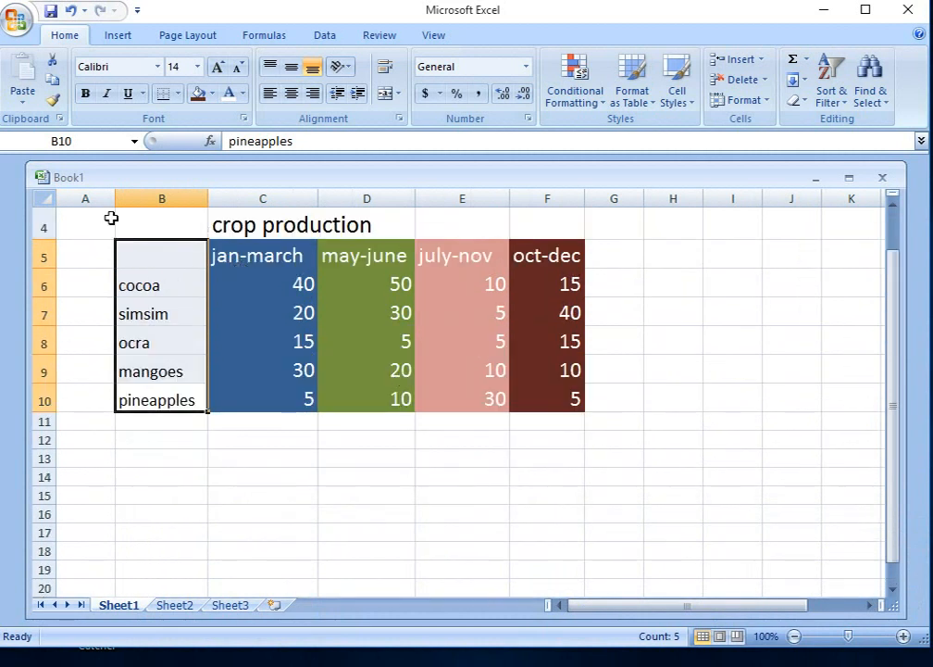
Step: Select the whole crop production table from B4 to F10, including the title and crop names
left_click_drag(111, 218, 546, 406)
scroll(466, 448, "up", 1)
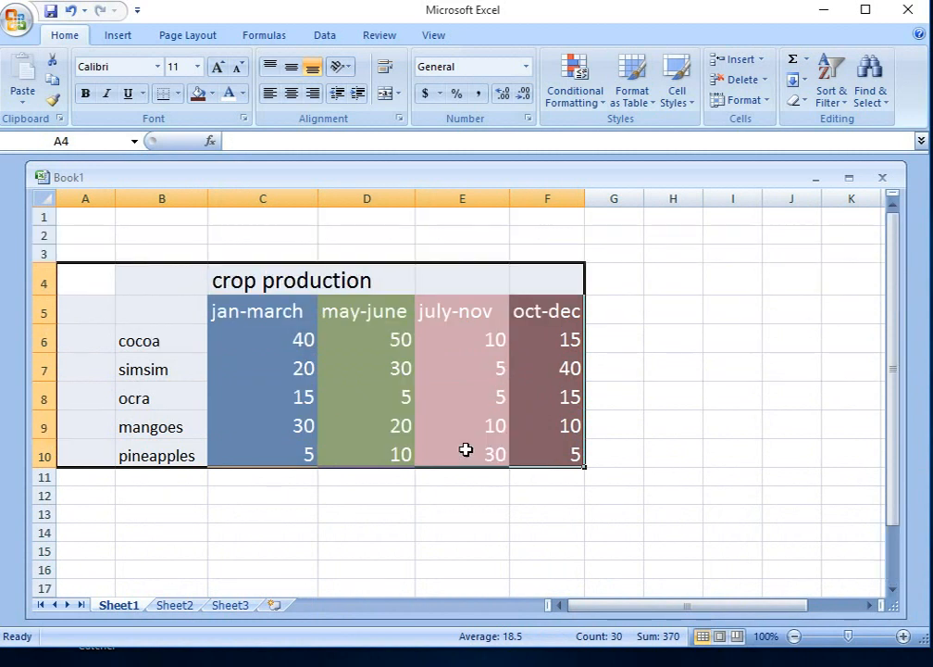
left_click(257, 284)
left_click_drag(156, 273, 541, 460)
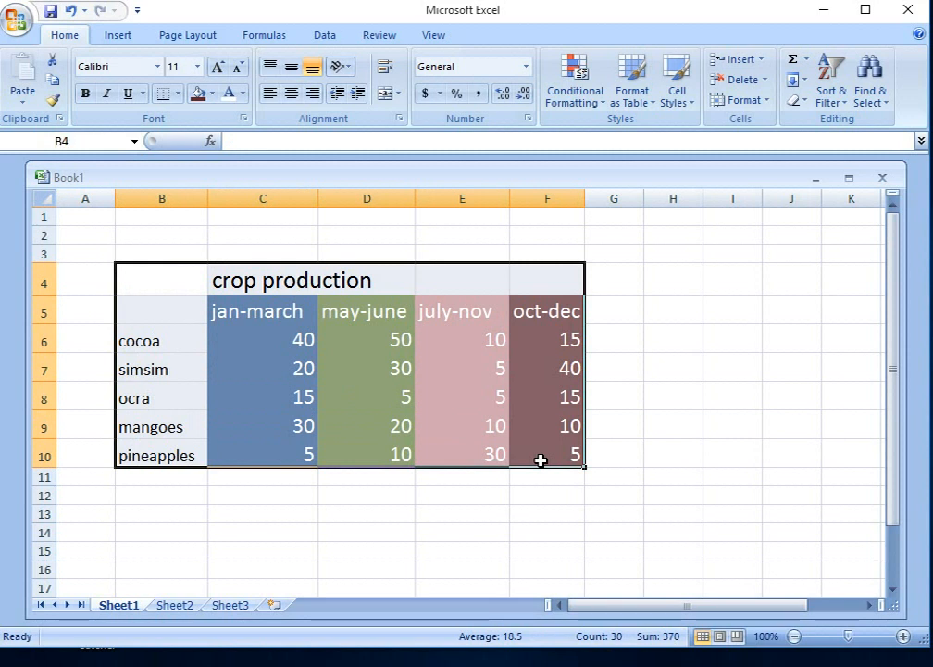
scroll(522, 396, "down", 3)
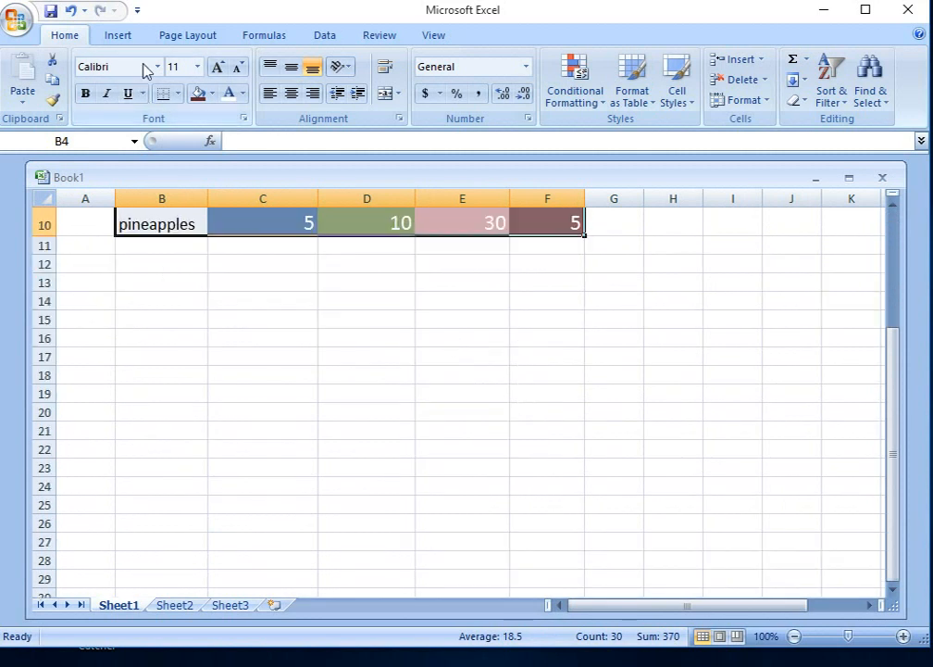
scroll(325, 330, "up", 2)
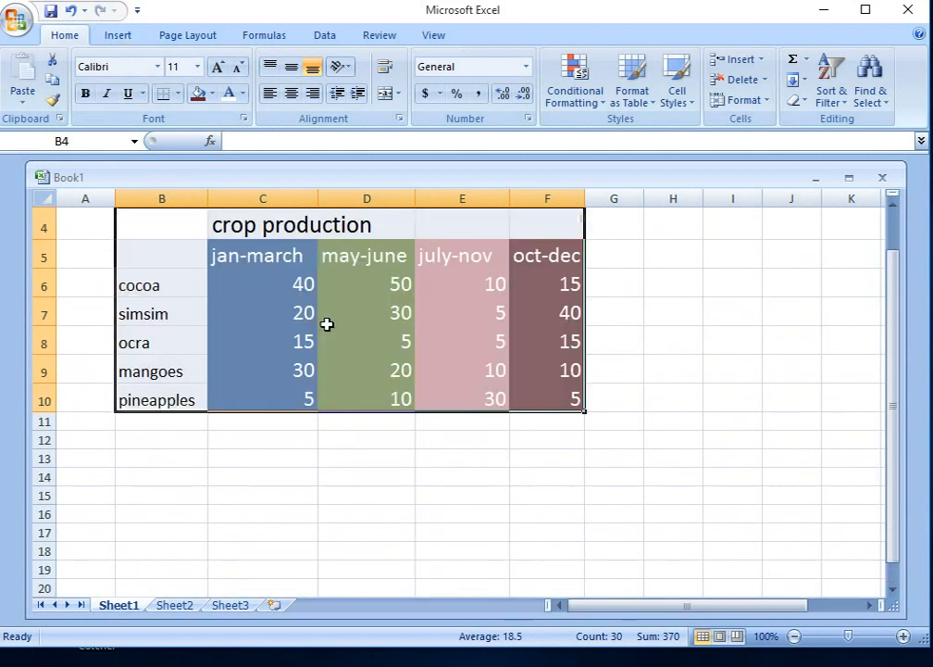
Step: Try a 2-D clustered column chart of the selected table, and undo its insertion
left_click(120, 36)
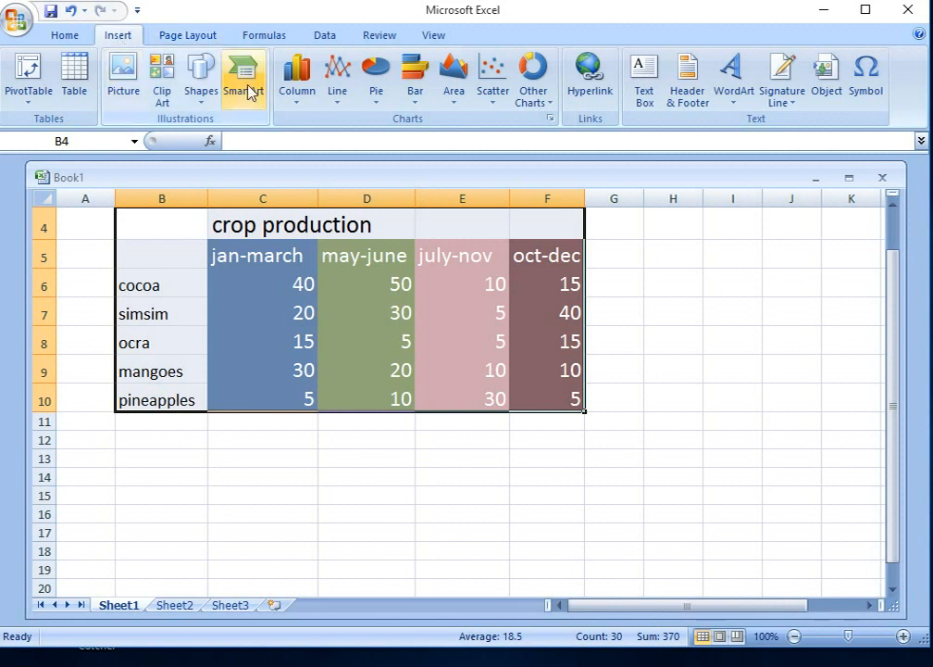
left_click(299, 109)
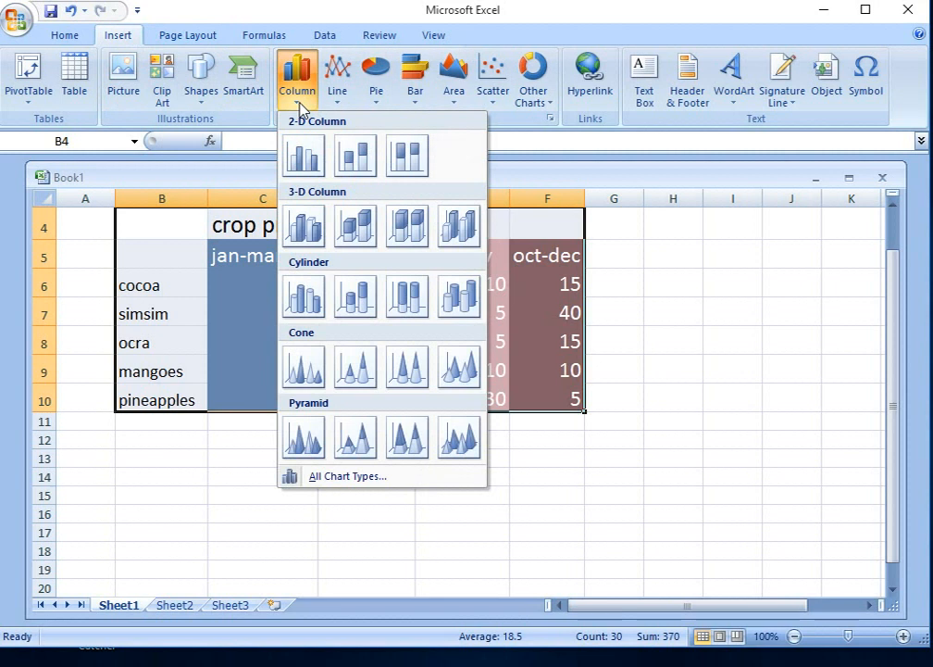
left_click(310, 165)
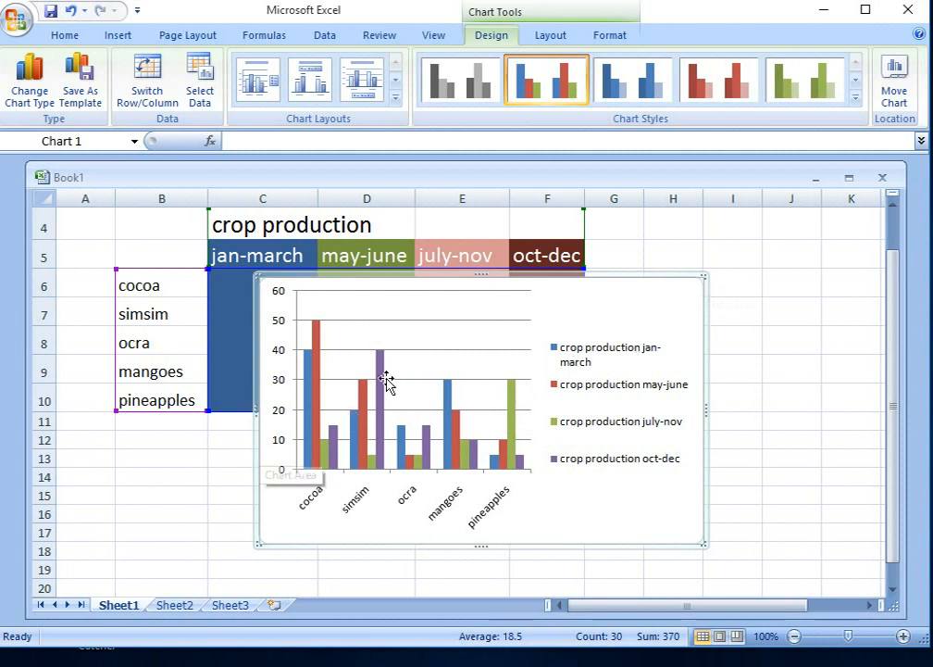
left_click(72, 12)
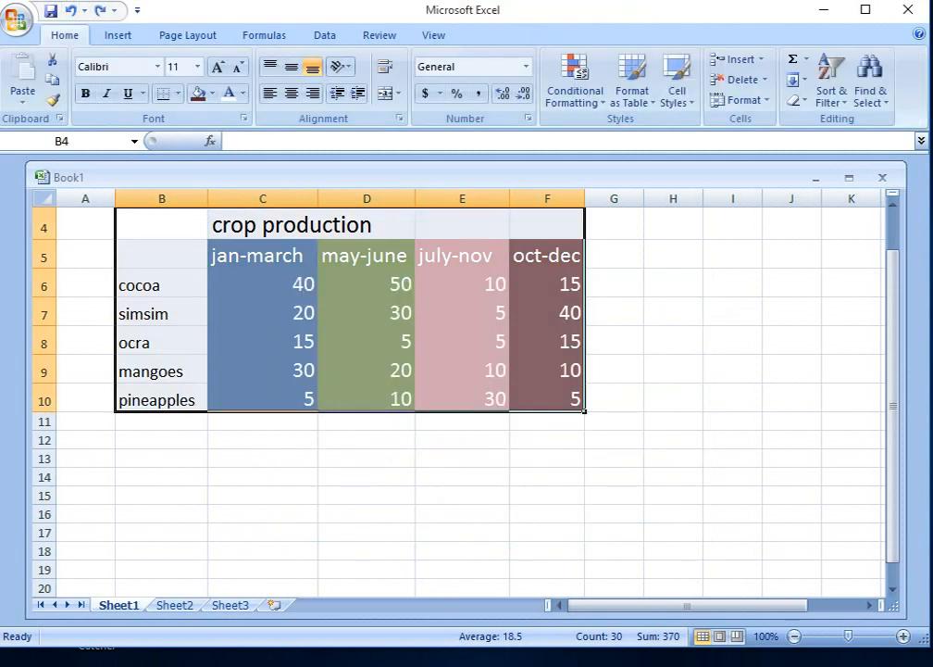
Step: Insert a 2-D clustered column chart based on the selected crop production cells B4 to F10
mouse_move(535, 666)
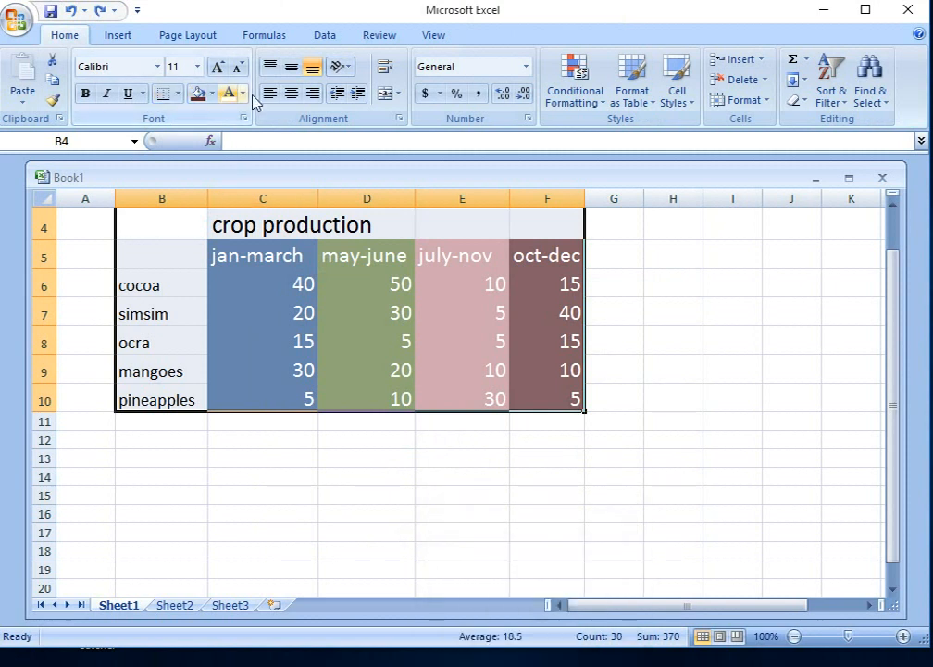
left_click(117, 35)
left_click(306, 96)
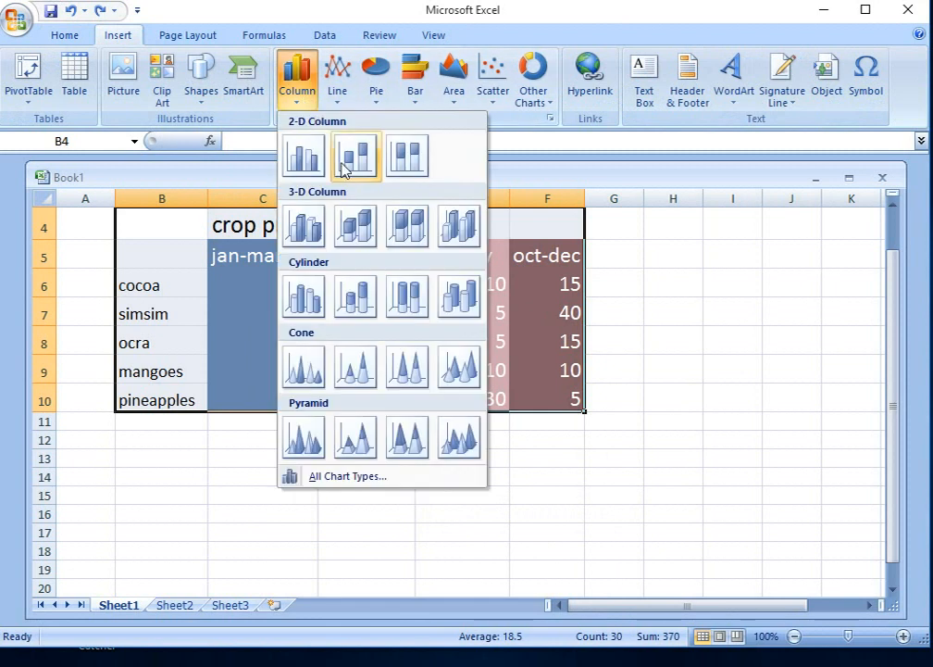
left_click(316, 171)
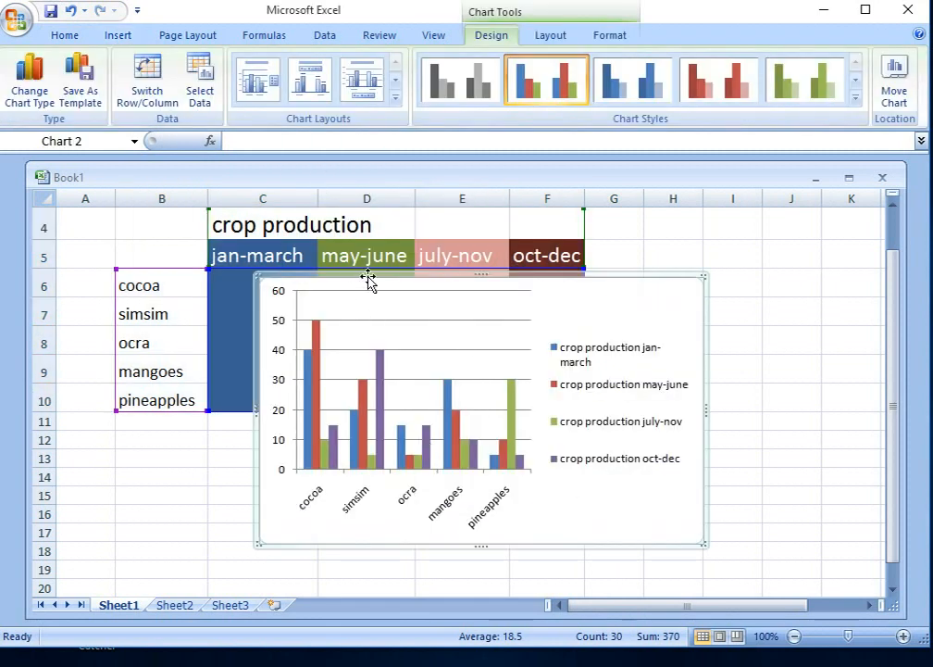
Step: Move the column chart directly below the table, with its upper edge at about row 11 and its side edge in column B
left_click_drag(348, 317, 236, 427)
scroll(342, 445, "down", 3)
scroll(343, 445, "up", 2)
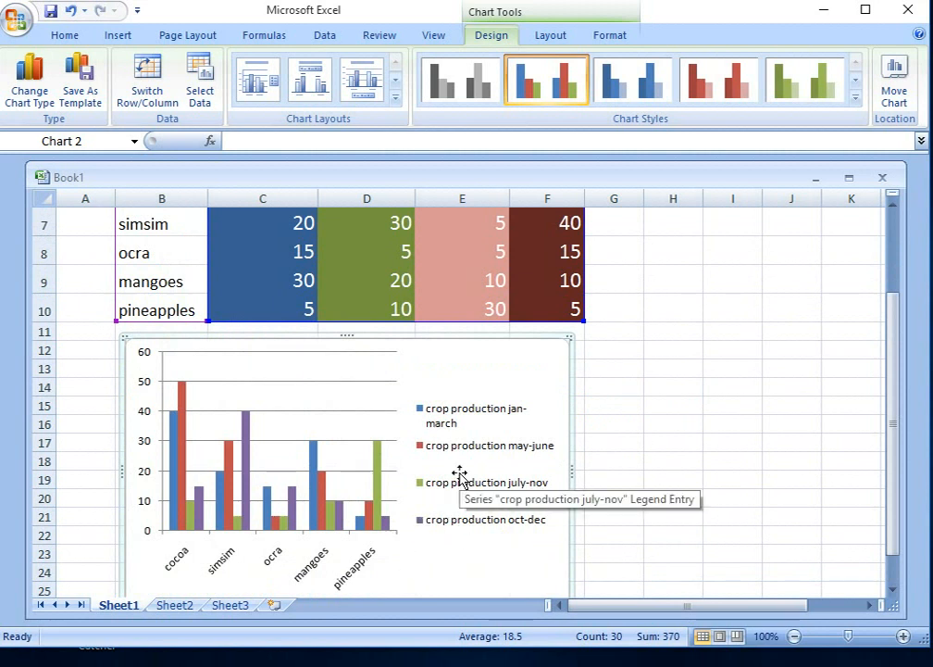
scroll(459, 475, "up", 1)
scroll(416, 428, "down", 1)
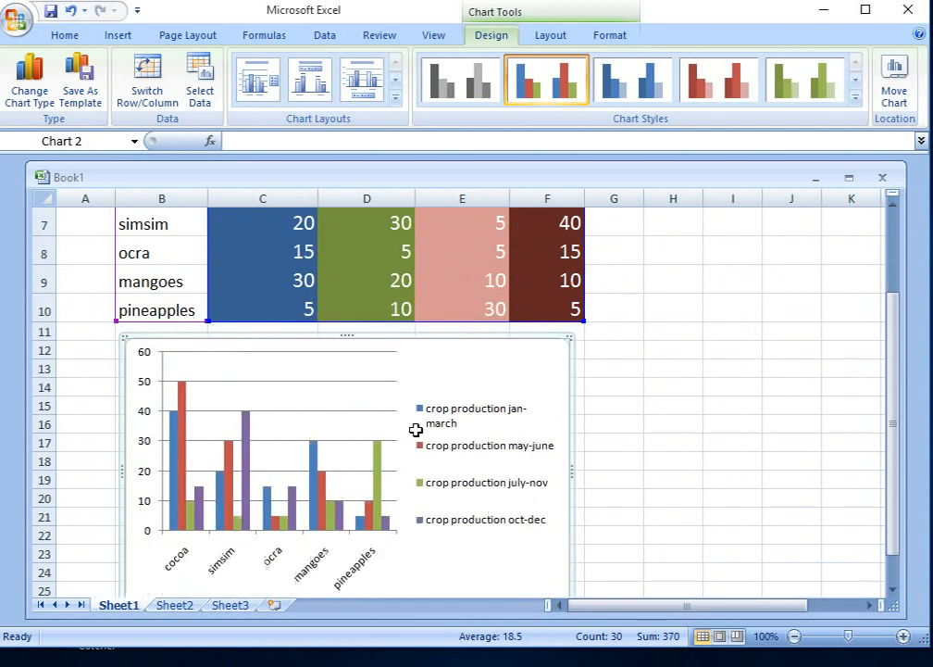